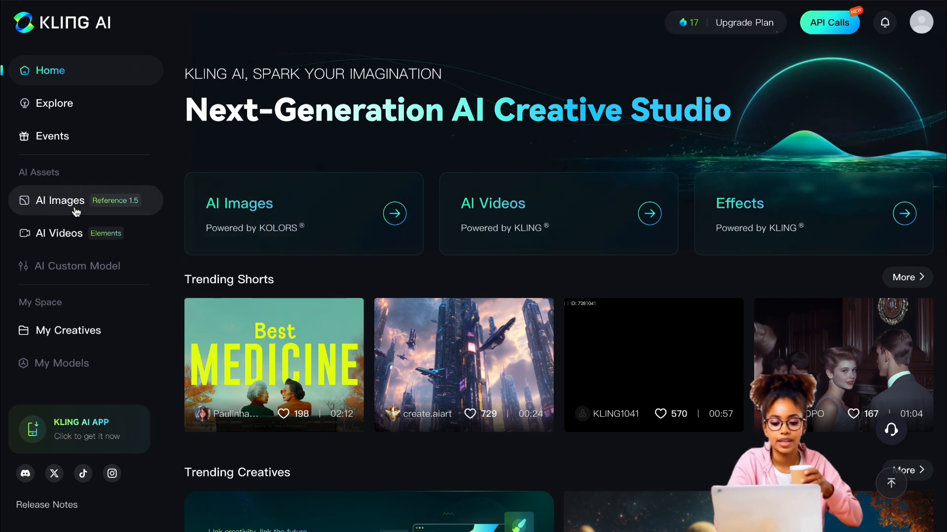
# Step: In AI Images, enter a prompt for a girl content creator gladly talking to the camera, with her afro hair in a high bun
pyautogui.click(75, 206)
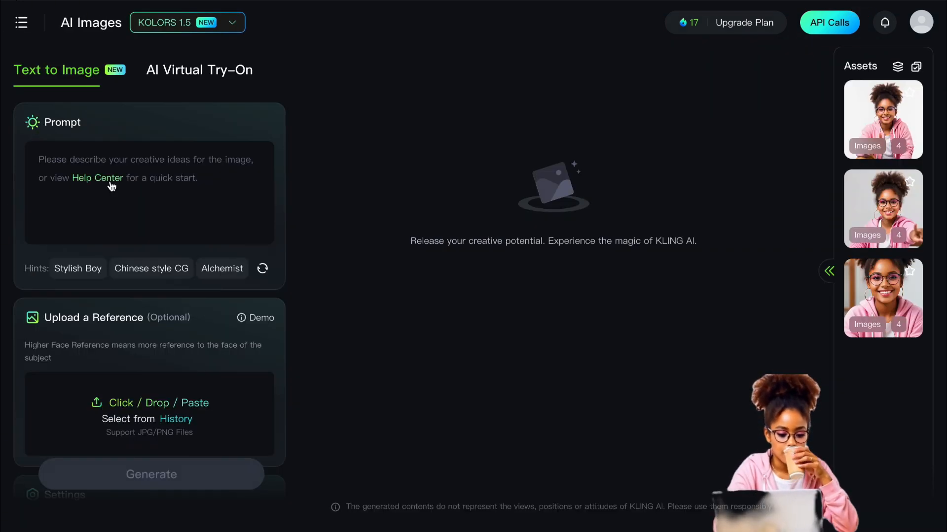
pyautogui.click(110, 160)
pyautogui.write('Generate an image of a girl who is gladly talking to the camera as she is a content creator. Put her afro hair in a high bun')
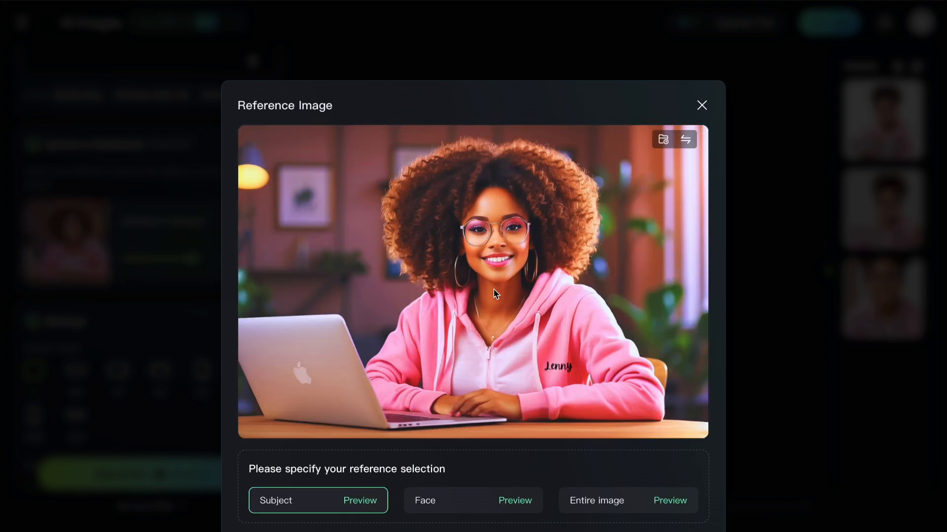
# Step: Confirm the laptop portrait as the reference image with Subject as the reference selection
pyautogui.scroll(-3, 542, 261)
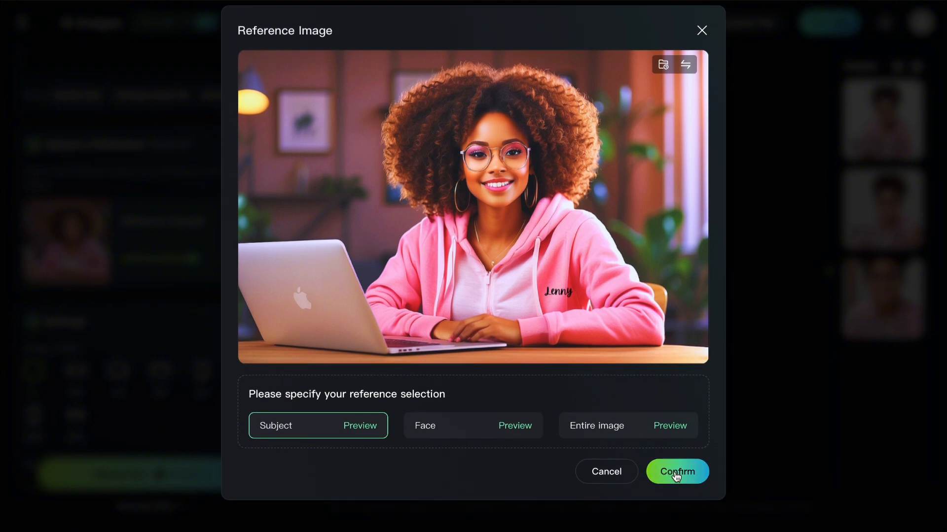
pyautogui.click(677, 473)
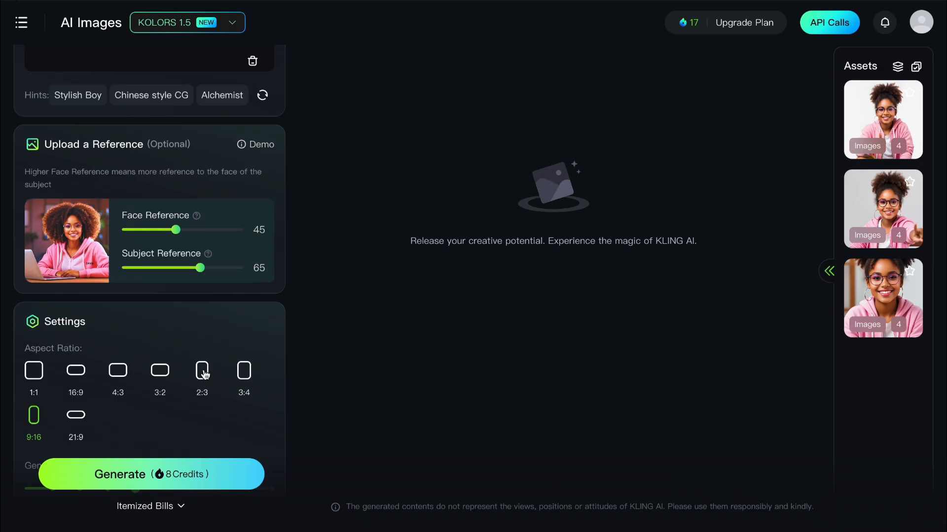
# Step: Set the aspect ratio to 16:9 and generate the four images
pyautogui.scroll(-1, 188, 377)
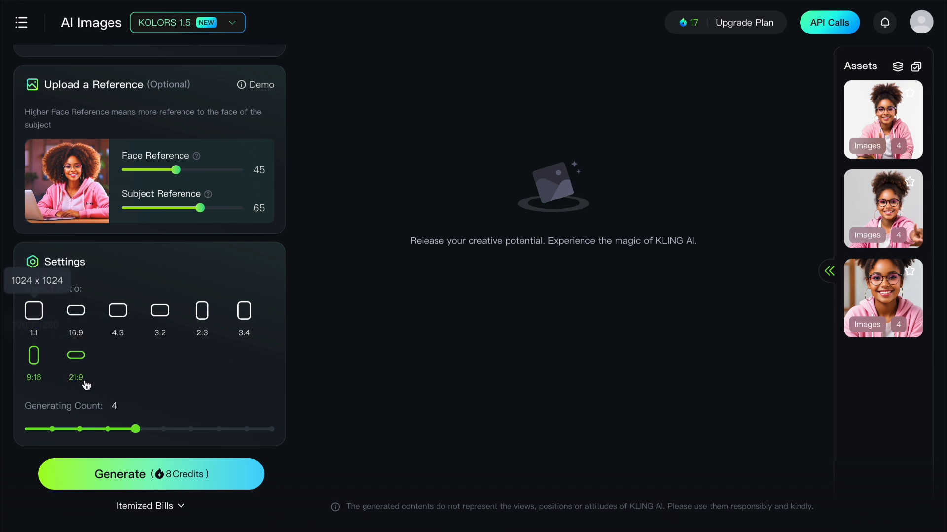
pyautogui.click(85, 321)
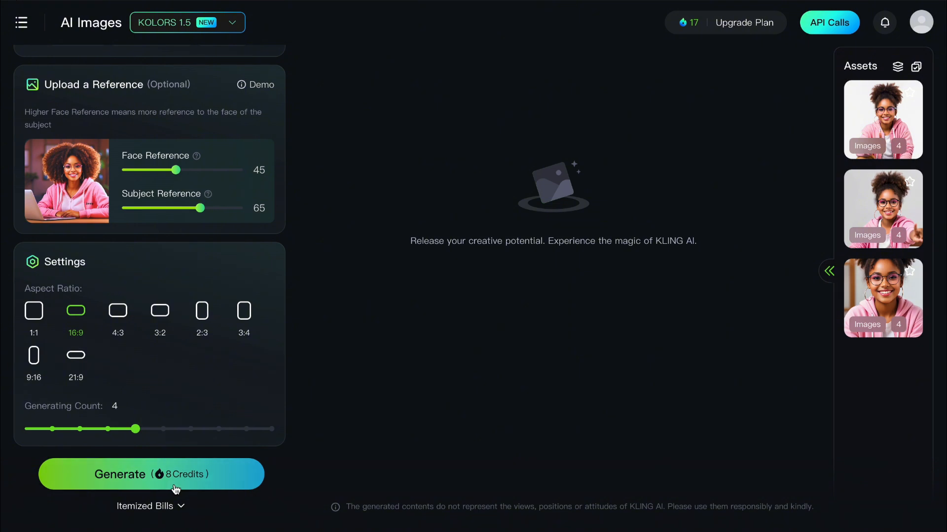
pyautogui.click(176, 489)
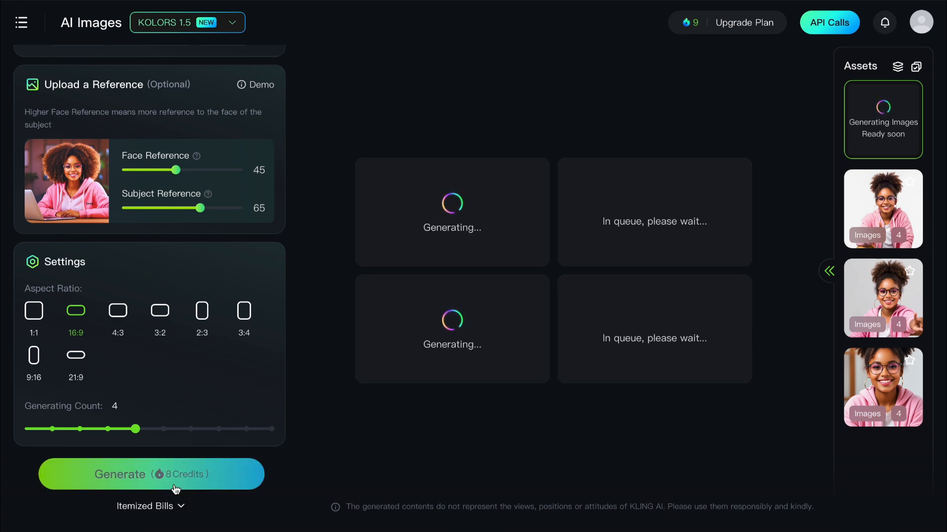
# Step: Download the generated image of the girl holding a cup beside a laptop, with watermark
pyautogui.scroll(5, 99, 261)
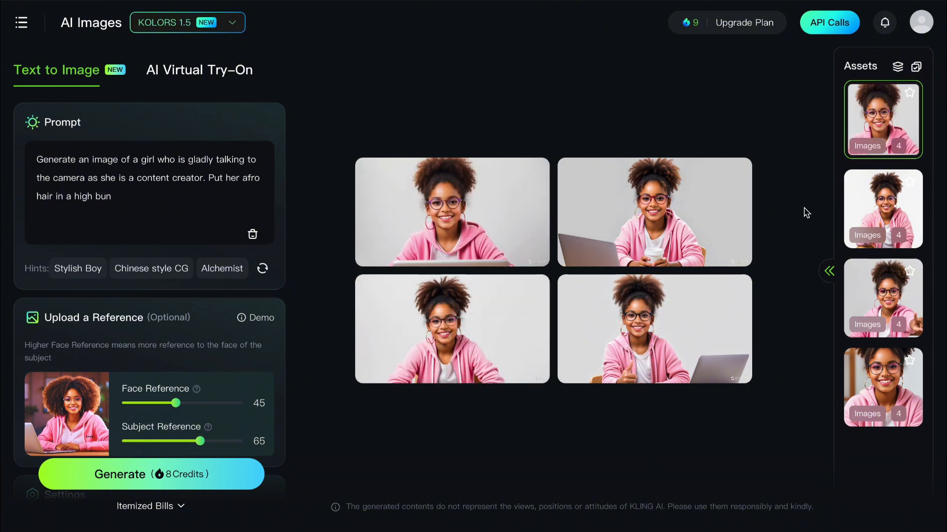
pyautogui.moveTo(523, 239)
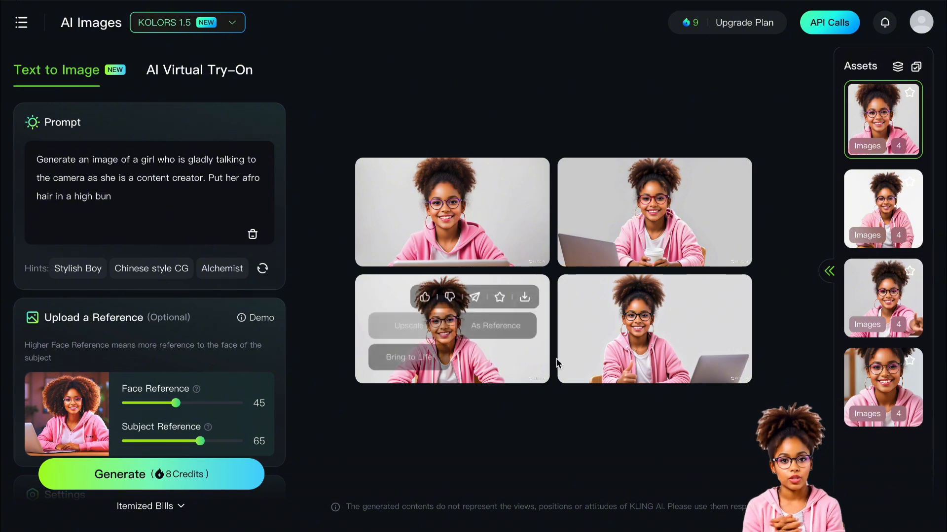
pyautogui.click(673, 297)
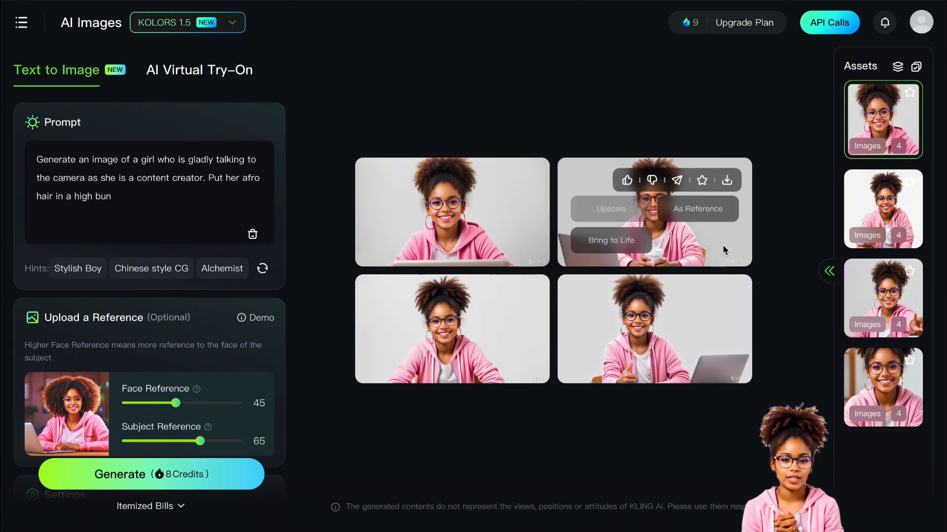
pyautogui.moveTo(729, 183)
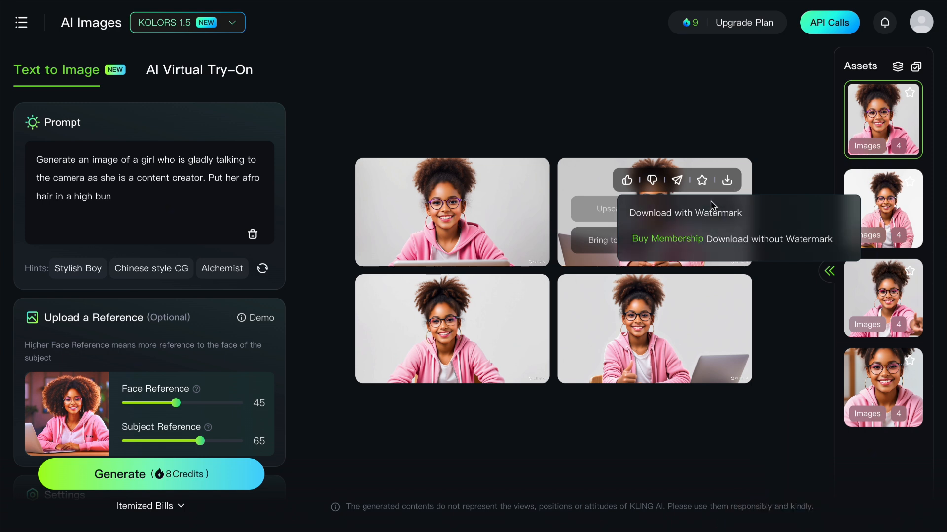
pyautogui.click(727, 181)
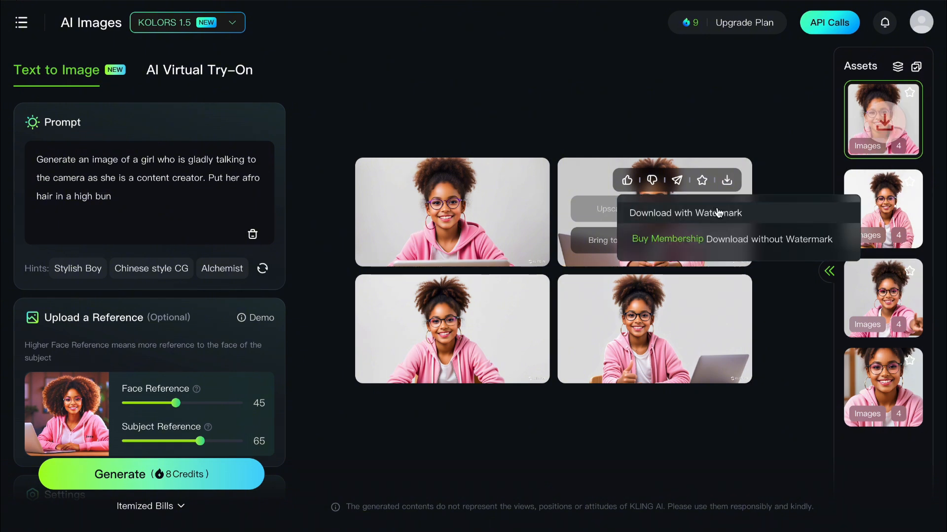
pyautogui.click(717, 213)
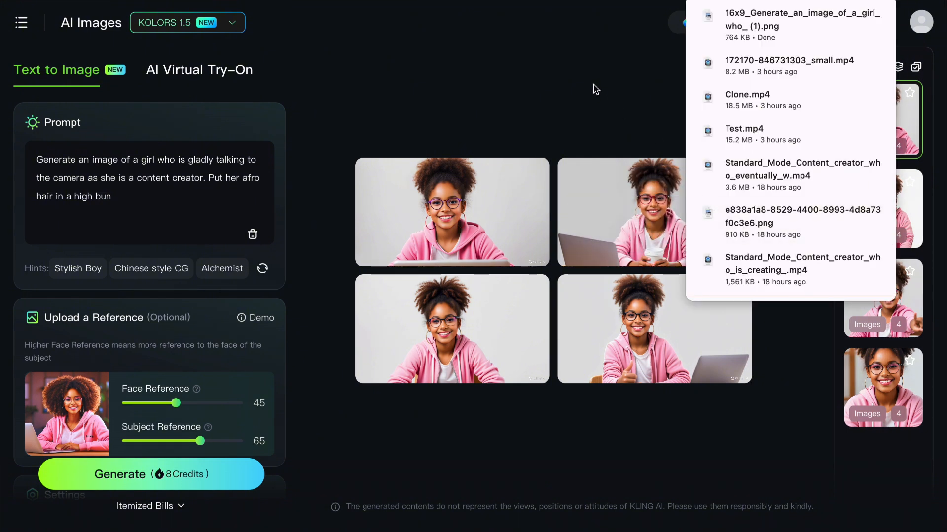
# Step: Return to the home page and open AI Videos
pyautogui.click(22, 25)
pyautogui.click(54, 66)
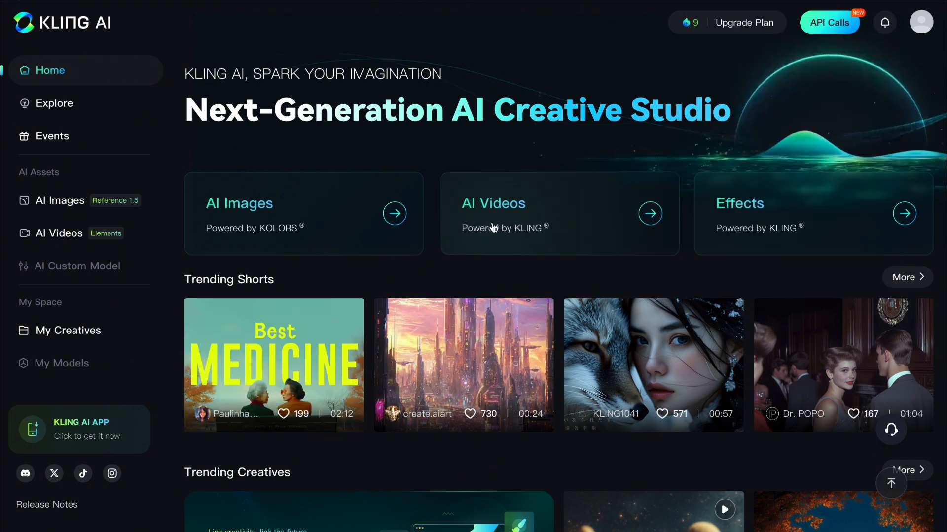
pyautogui.click(493, 227)
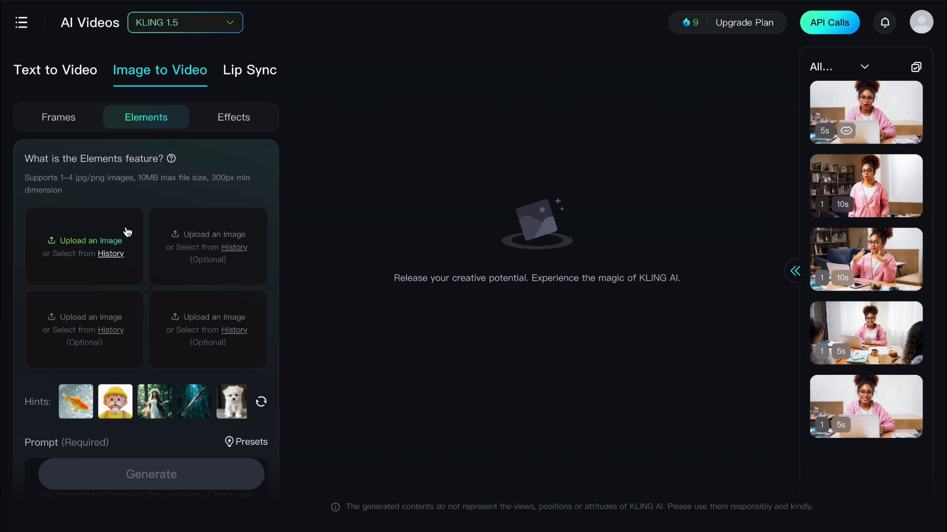
# Step: Fill the first Elements slot with the first image of the newest set in the image history
pyautogui.click(109, 255)
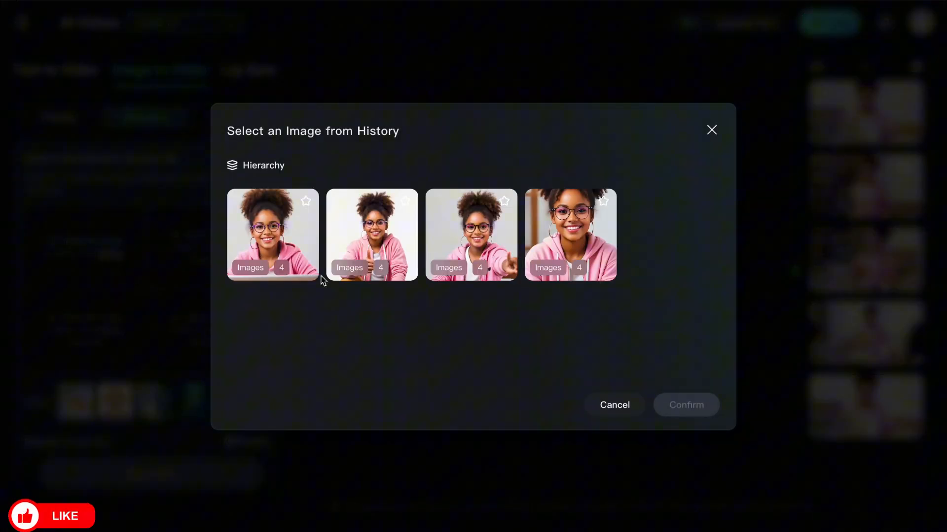
pyautogui.click(289, 242)
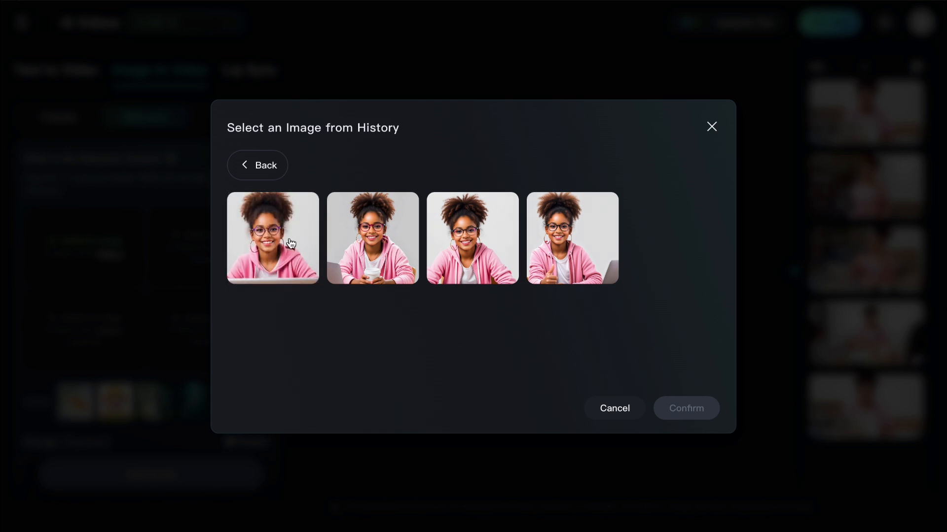
pyautogui.click(291, 243)
pyautogui.click(691, 408)
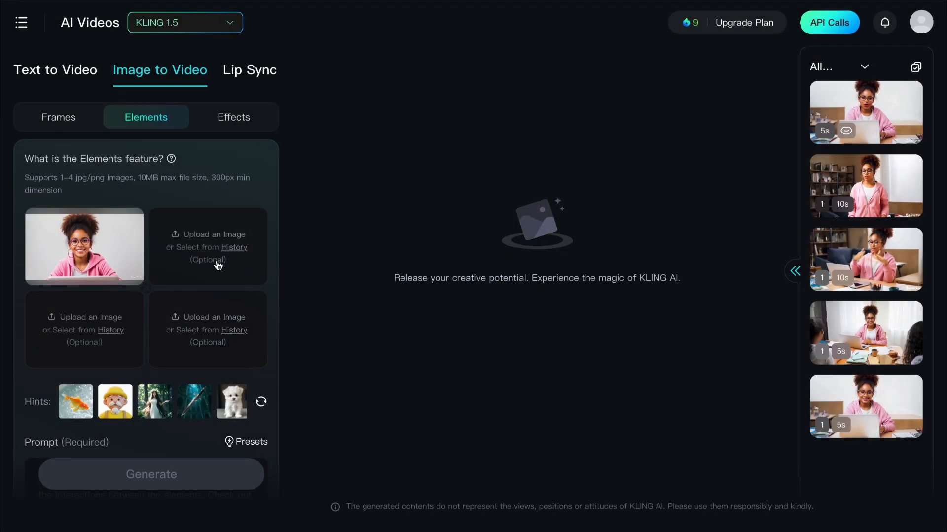
# Step: Fill the second Elements slot with the pink-background image from the third set in the image history
pyautogui.click(186, 261)
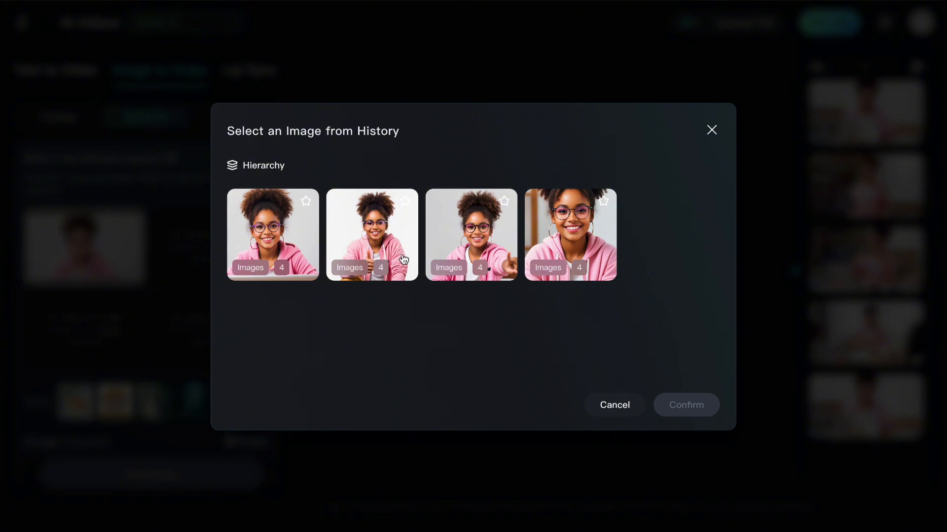
pyautogui.click(480, 240)
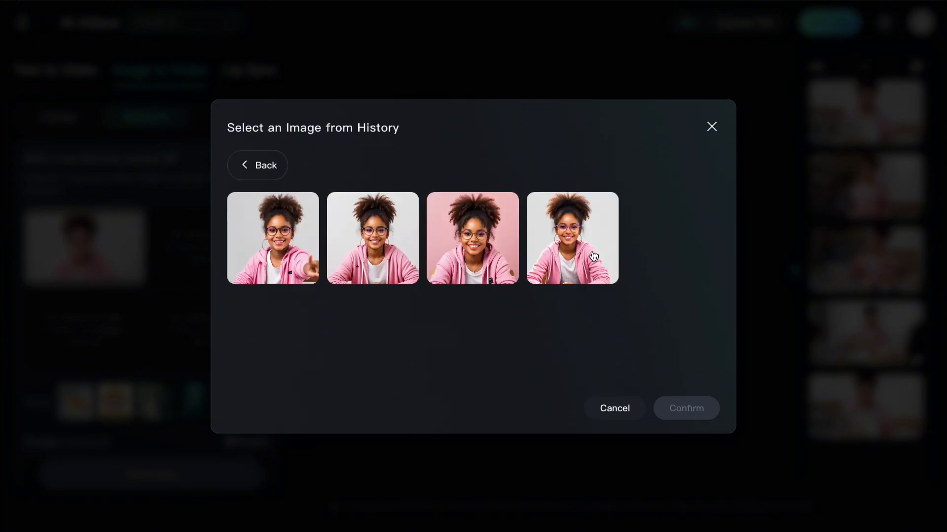
pyautogui.click(486, 254)
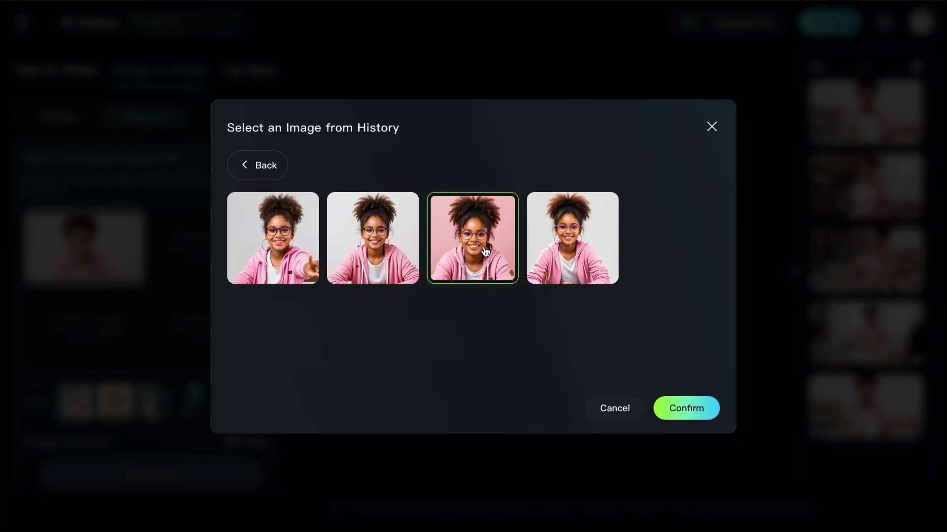
pyautogui.click(686, 408)
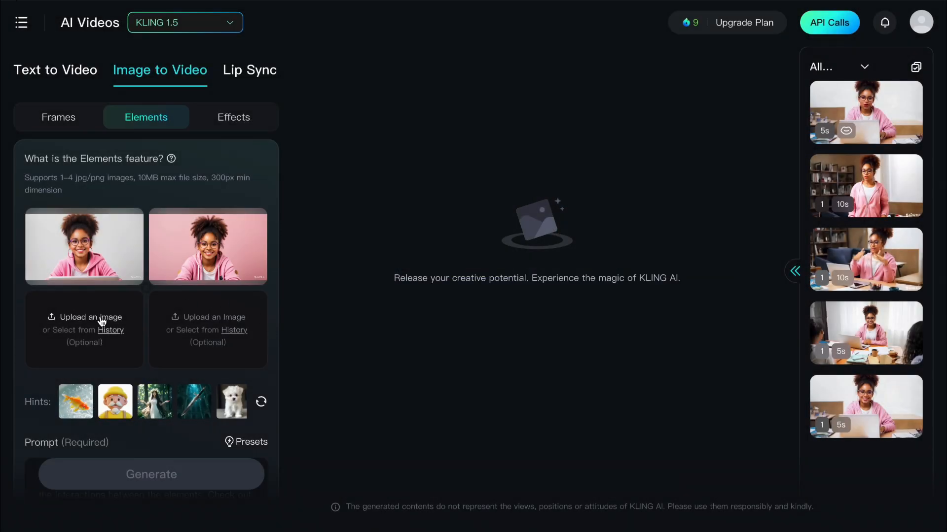
# Step: Fill the third Elements slot with the double thumbs-up image from the second set in the image history
pyautogui.click(111, 331)
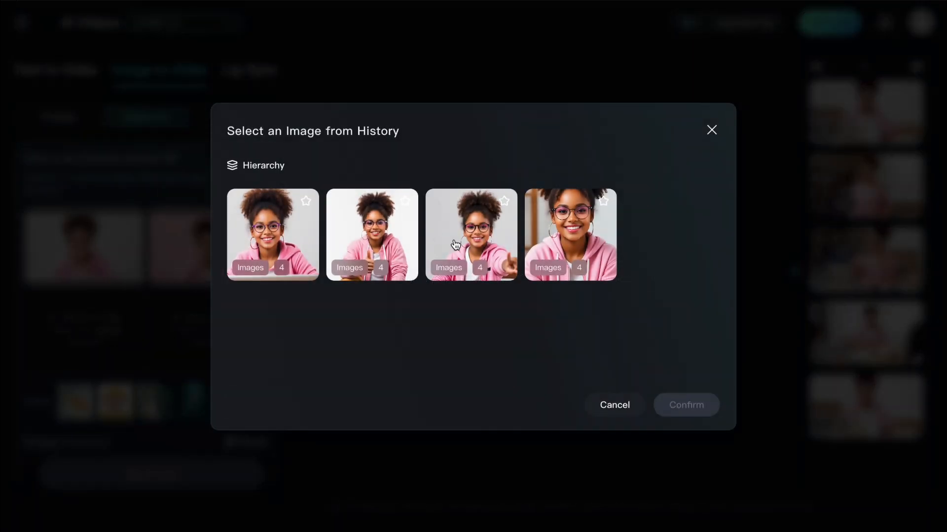
pyautogui.click(376, 242)
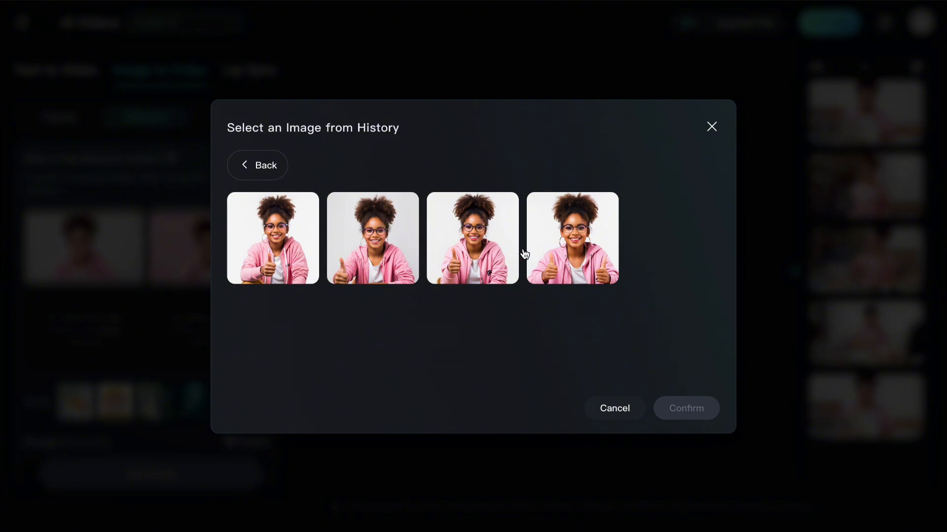
pyautogui.click(584, 270)
pyautogui.click(686, 409)
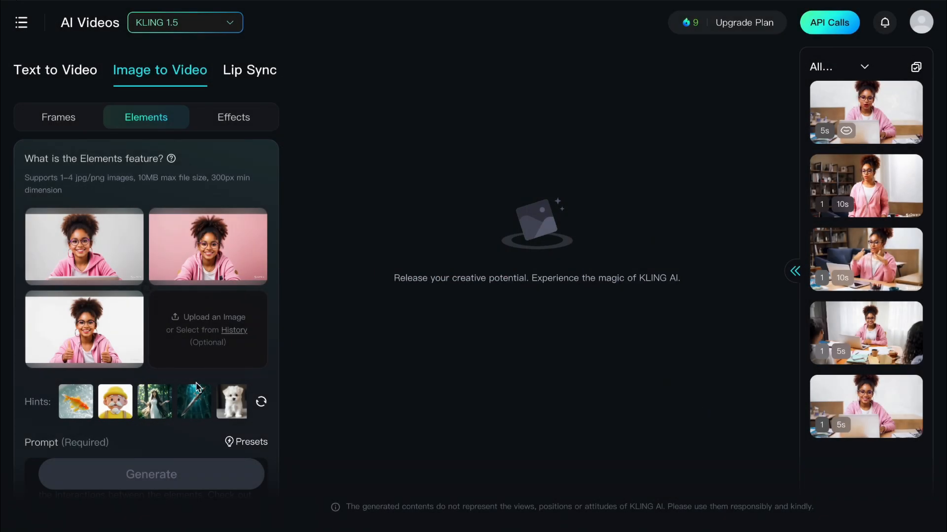
# Step: Fill the fourth Elements slot with the last image of the third set in the image history
pyautogui.click(165, 337)
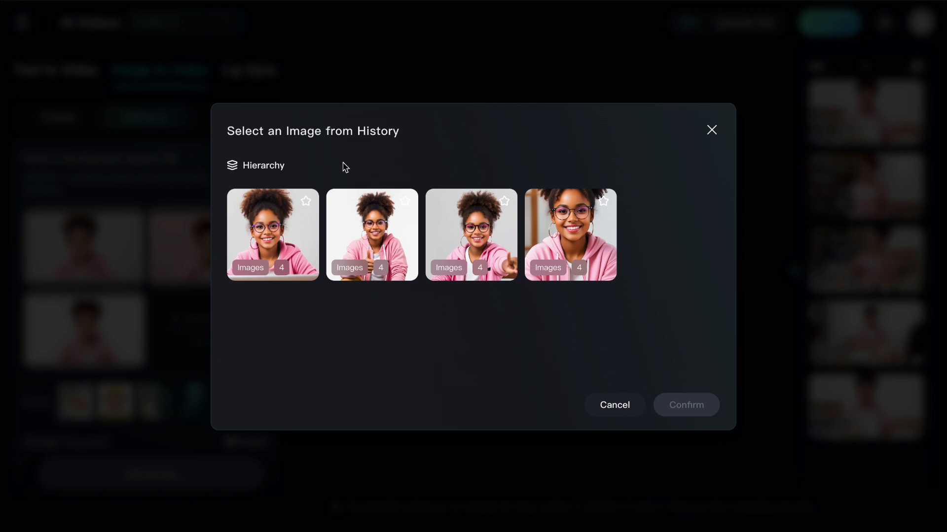
pyautogui.click(493, 246)
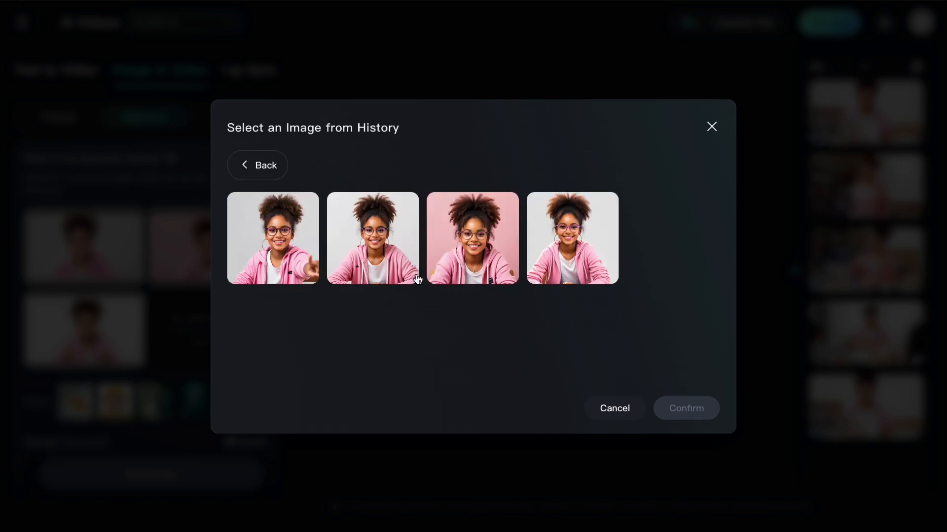
pyautogui.click(609, 234)
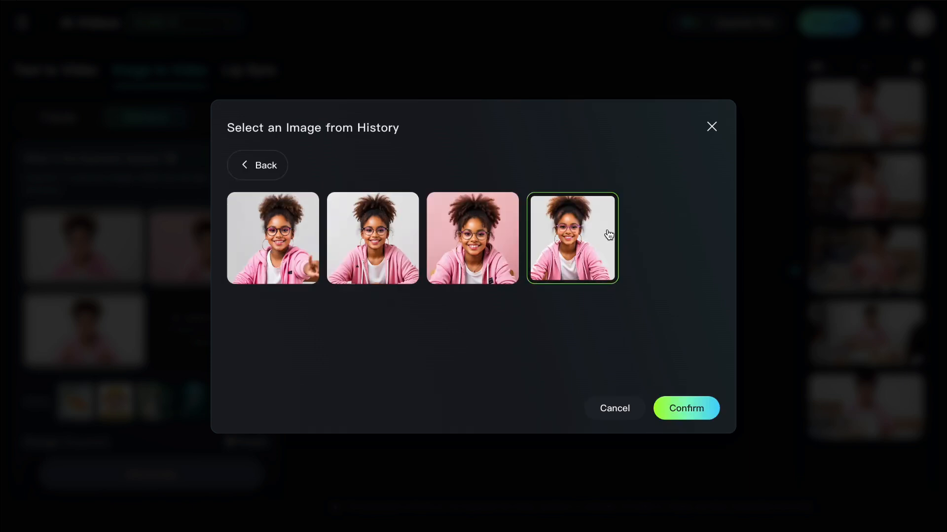
pyautogui.click(708, 400)
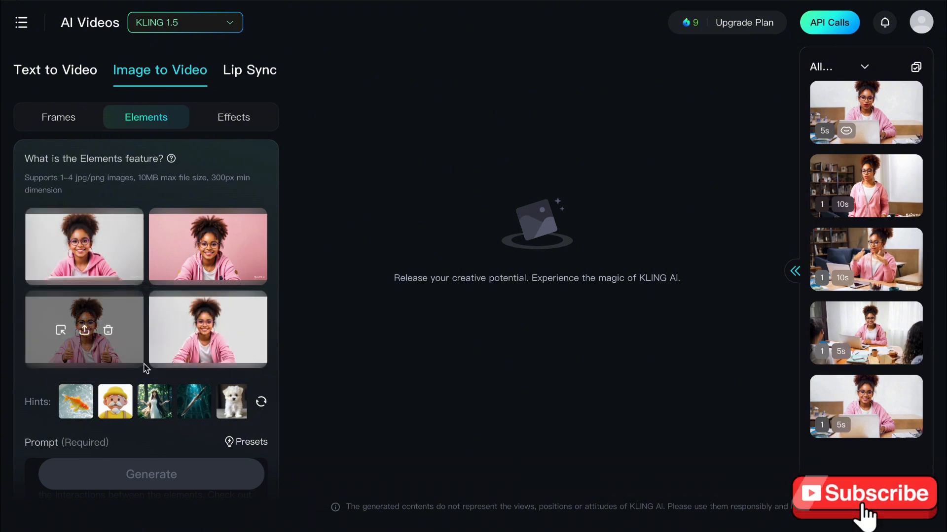
# Step: Enter the video prompt "The lady is shooting a tutorial video for her youtube channel and seems to be very excited about it"
pyautogui.scroll(-1, 145, 365)
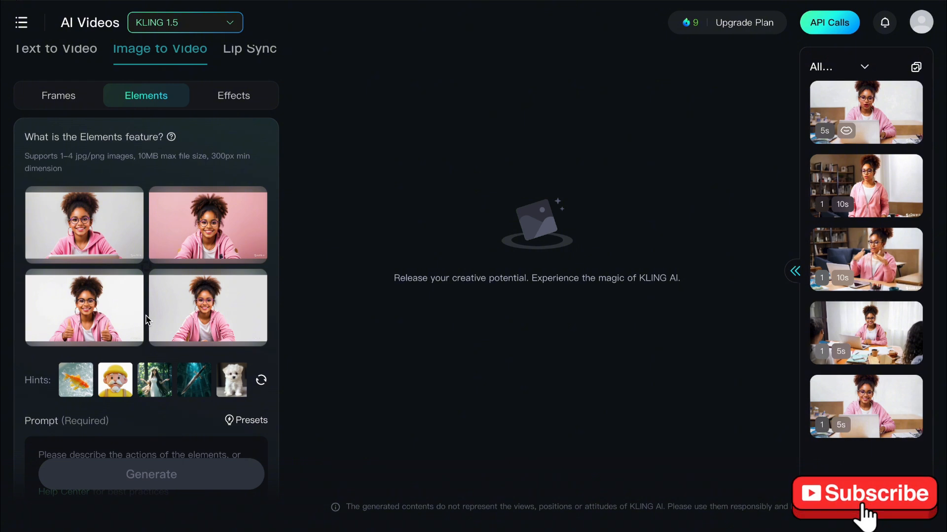
pyautogui.scroll(-2, 146, 319)
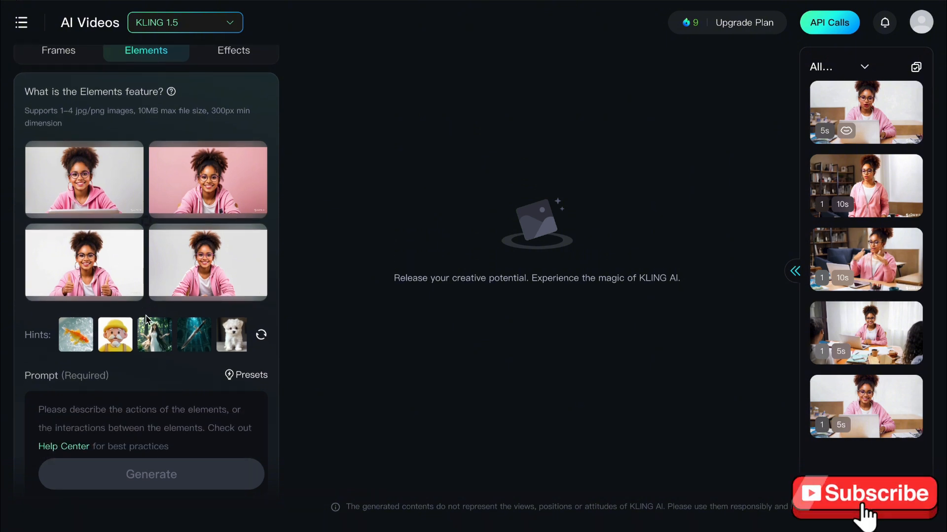
pyautogui.scroll(-2, 146, 320)
pyautogui.click(84, 338)
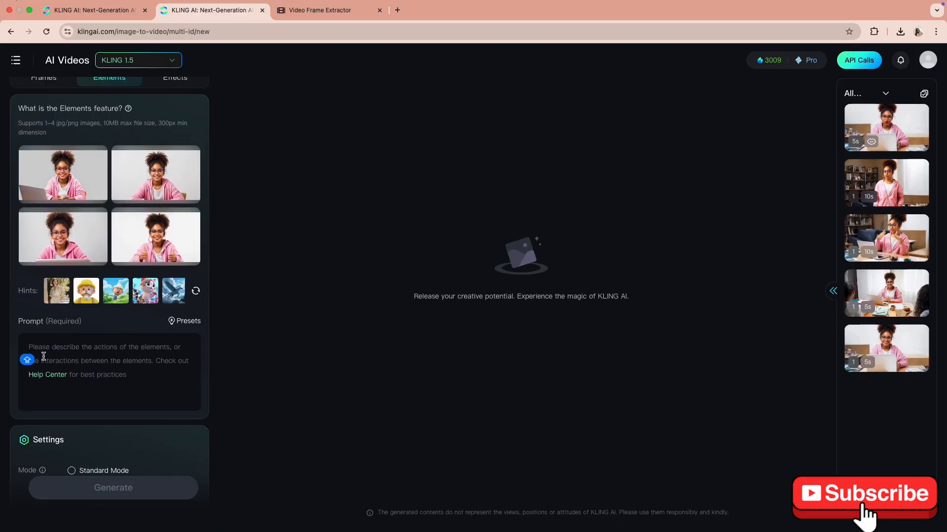
pyautogui.write('Th')
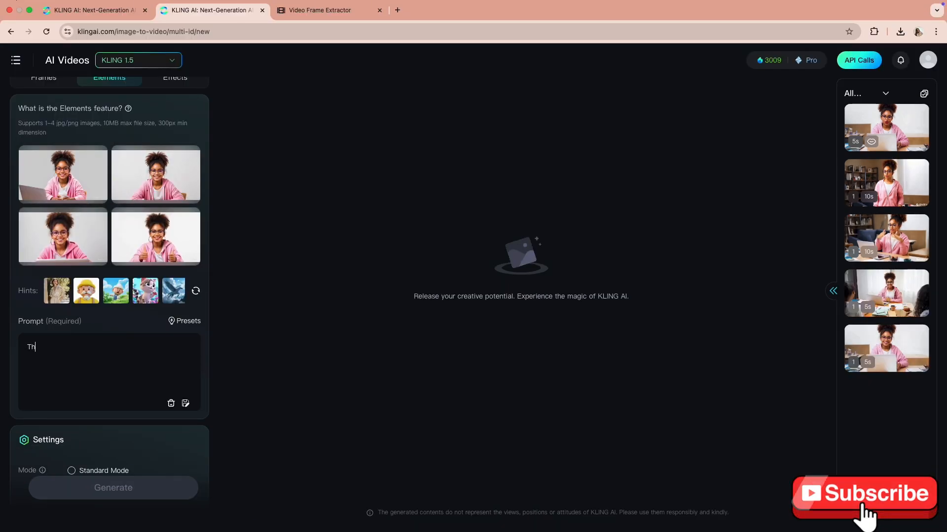
pyautogui.write('e ')
pyautogui.write('lady is shoooting a tutorial video for her youtube channel and seems to be very ex')
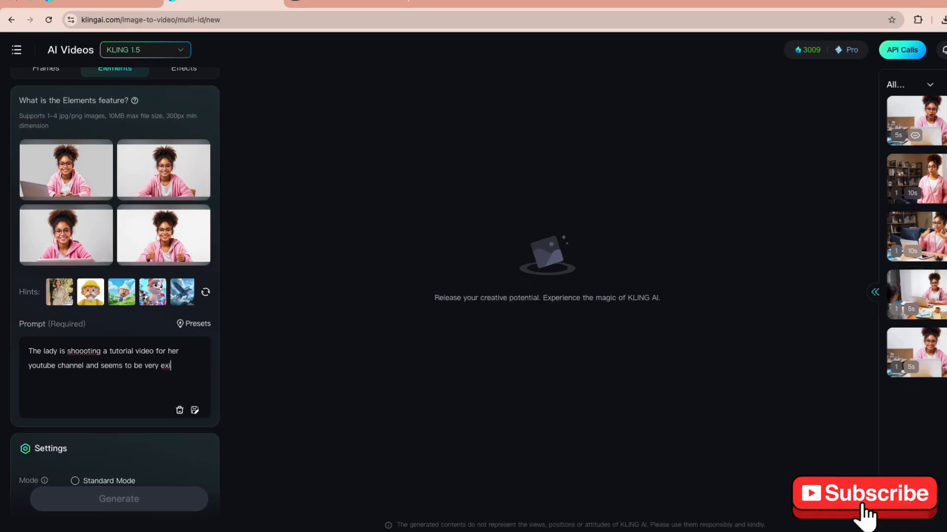
pyautogui.write('cited about ')
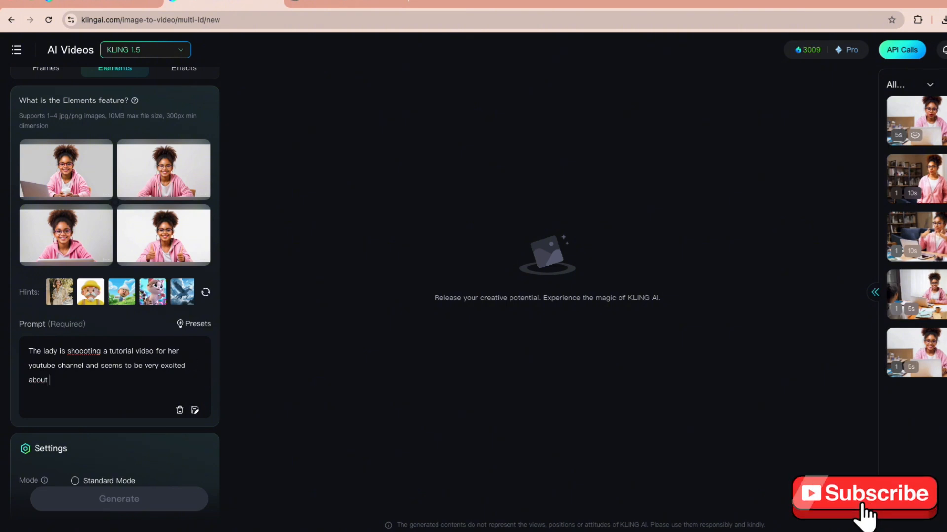
pyautogui.write('it')
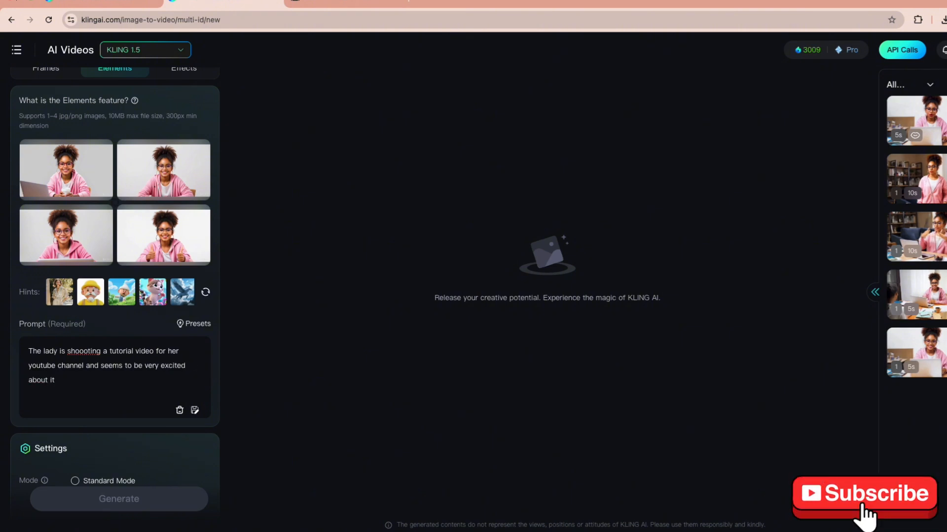
pyautogui.click(76, 350)
pyautogui.press('BackSpace')
# Step: Enter "blur, poor video quality , distorted videos" as the negative prompt for the Elements video
pyautogui.scroll(-3, 75, 390)
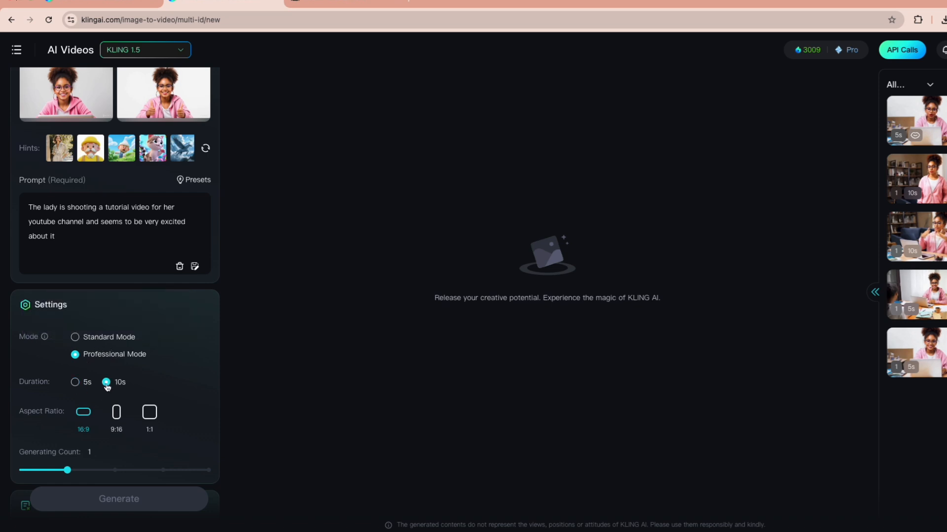
pyautogui.scroll(-1, 77, 443)
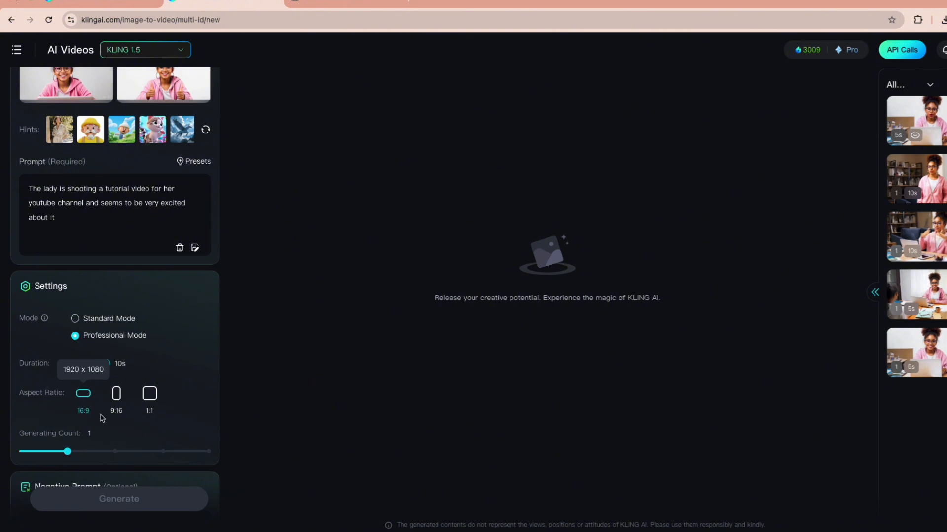
pyautogui.scroll(-1, 91, 433)
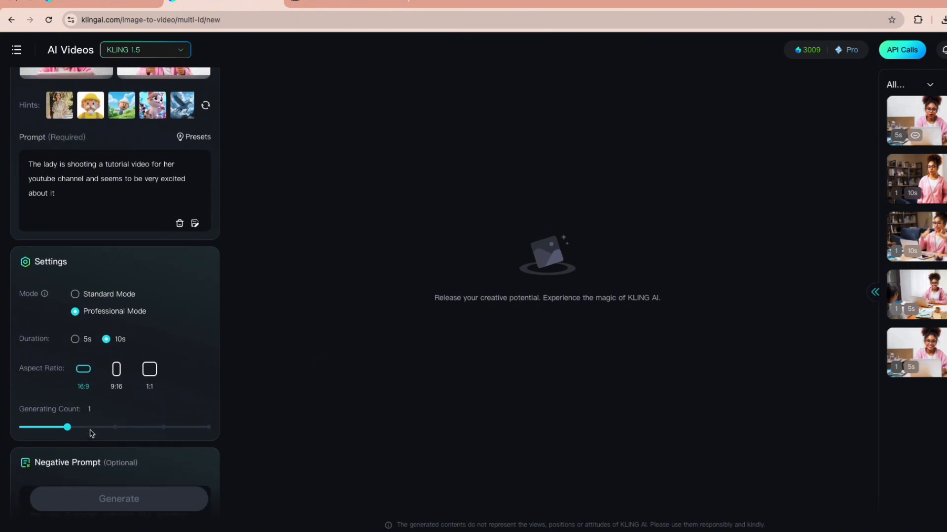
pyautogui.scroll(-1, 91, 433)
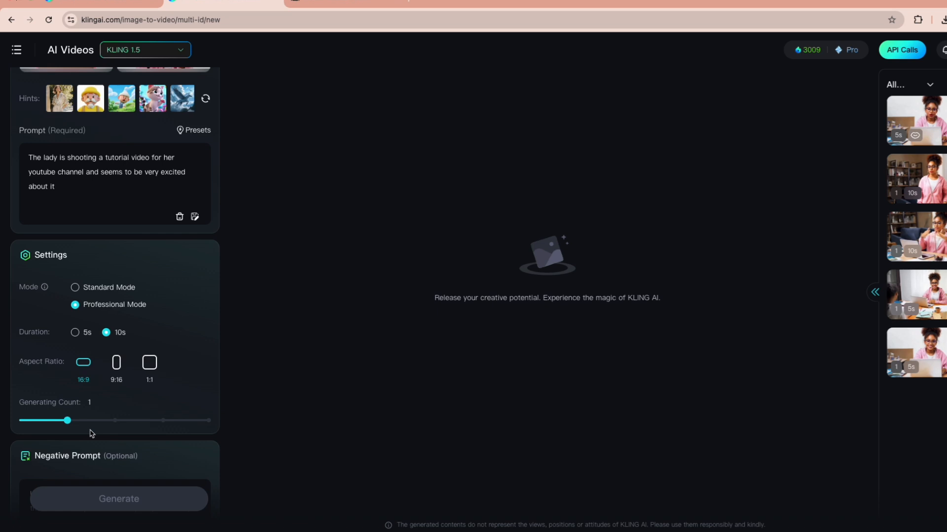
pyautogui.scroll(-4, 91, 433)
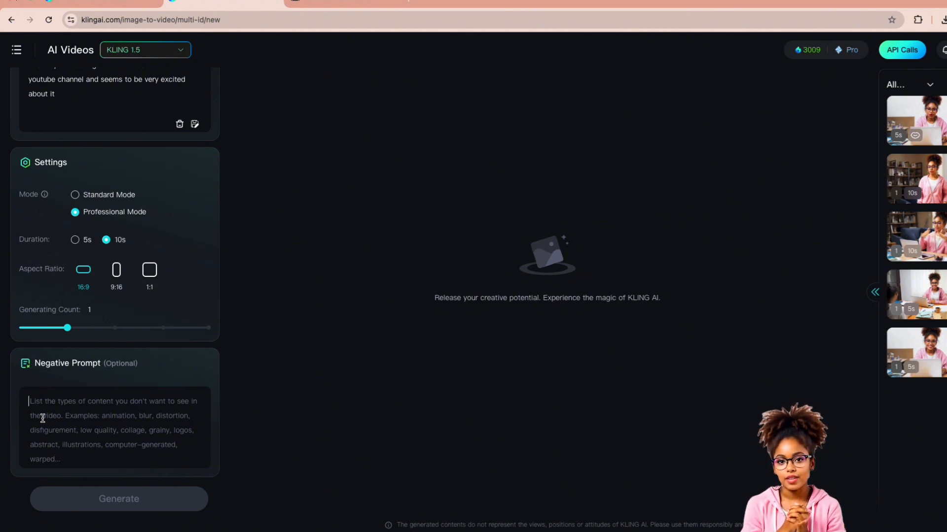
pyautogui.click(43, 418)
pyautogui.write('blur, poor video quality')
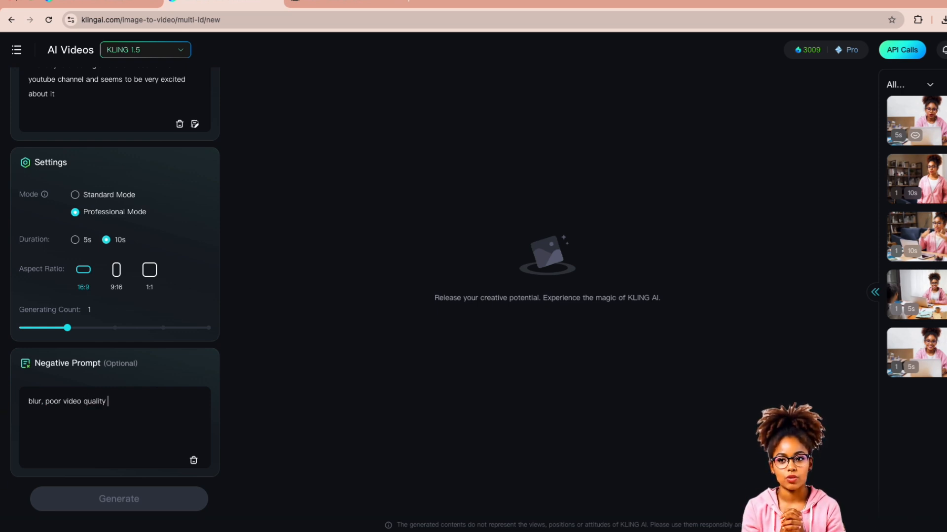
pyautogui.write('torted videos')
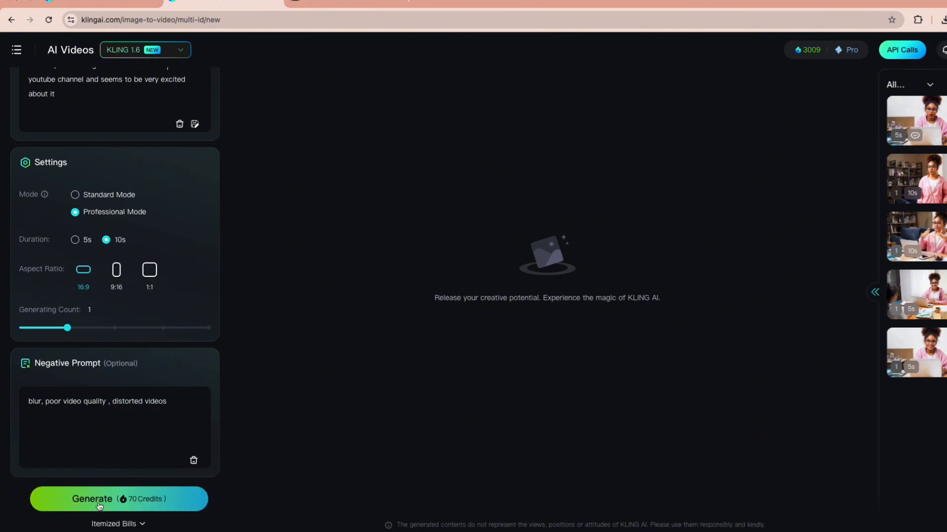
# Step: Review the Elements setup and try Standard Mode to check its credit cost for the 10s video
pyautogui.scroll(6, 98, 247)
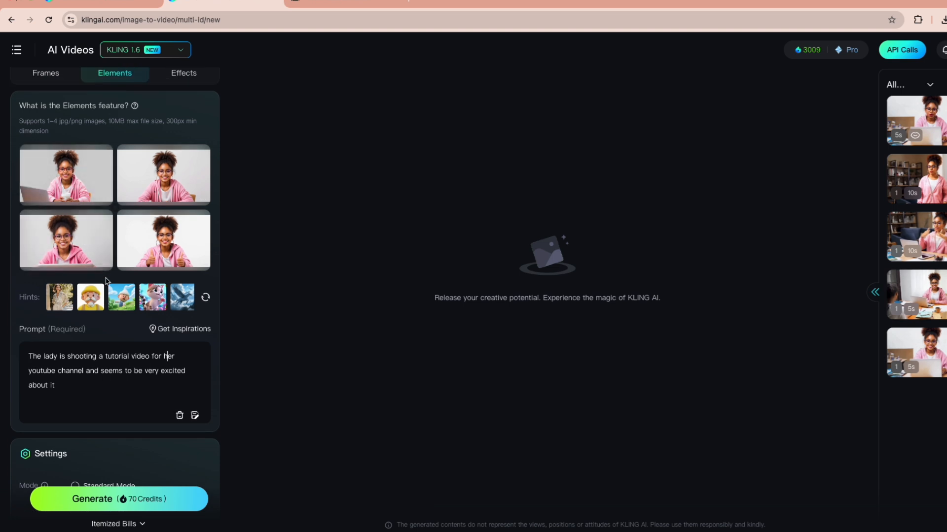
pyautogui.scroll(-5, 106, 281)
pyautogui.scroll(4, 104, 355)
pyautogui.scroll(-1, 94, 355)
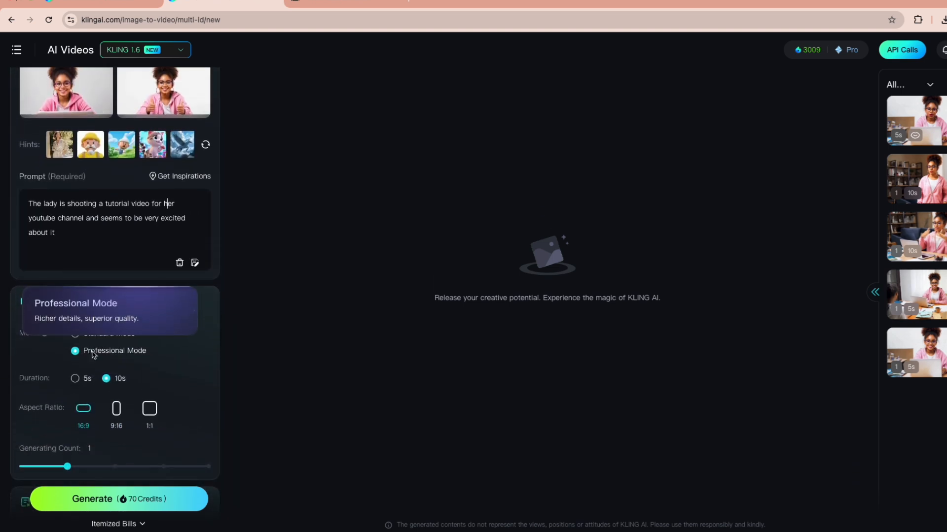
pyautogui.click(76, 338)
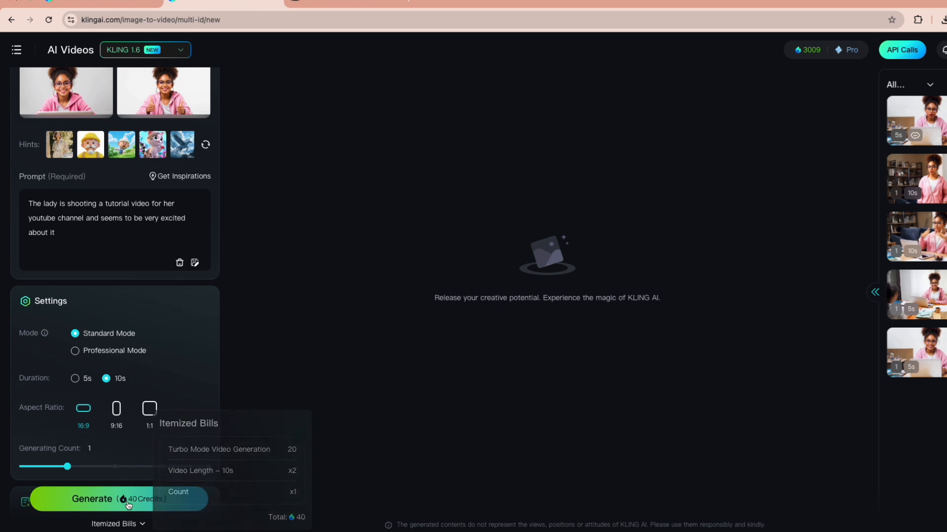
# Step: Set the mode back to Professional Mode and generate the video
pyautogui.click(76, 351)
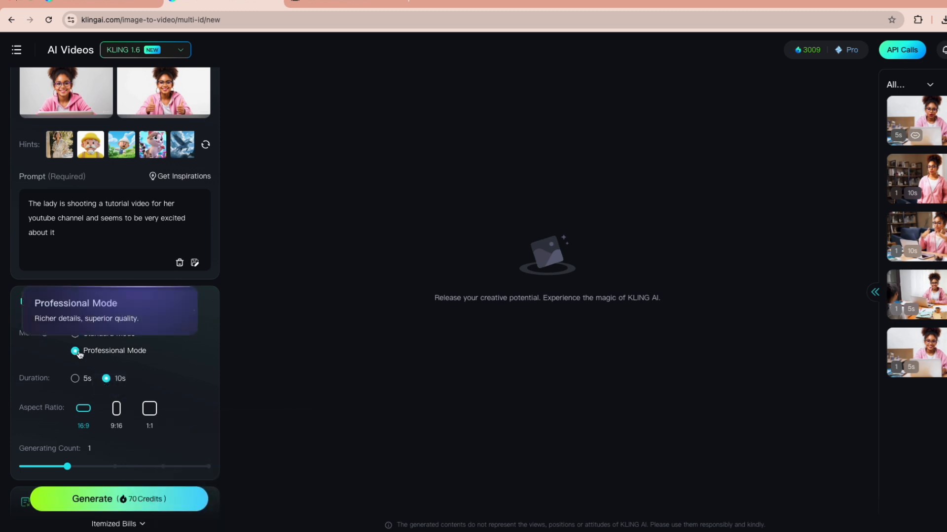
pyautogui.click(140, 501)
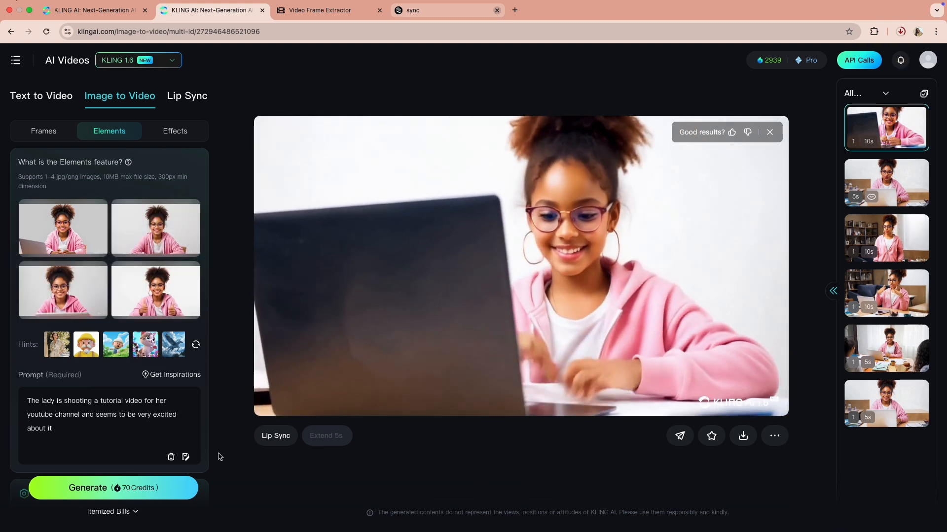
# Step: Replace the prompt with "The lady walks away from her desk towards to front of the table, still looking into the camera and talking"
pyautogui.click(85, 428)
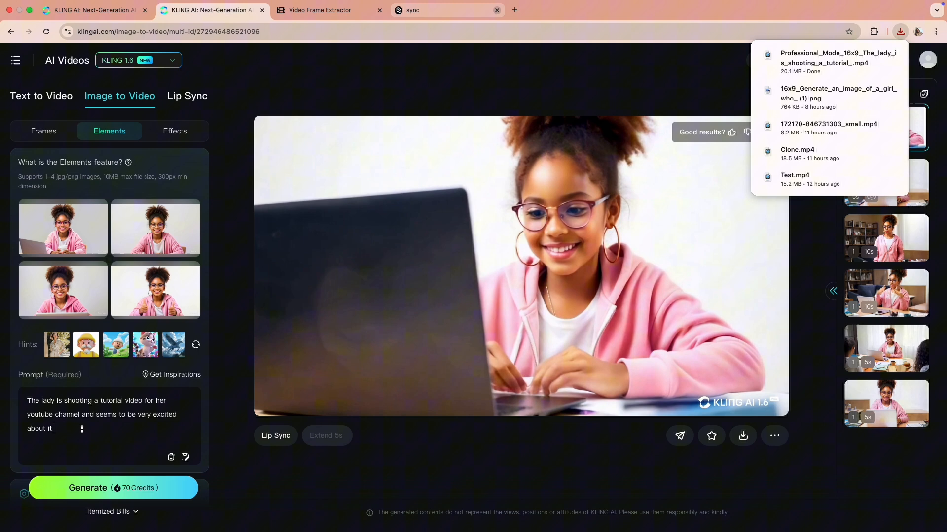
pyautogui.press('super+a')
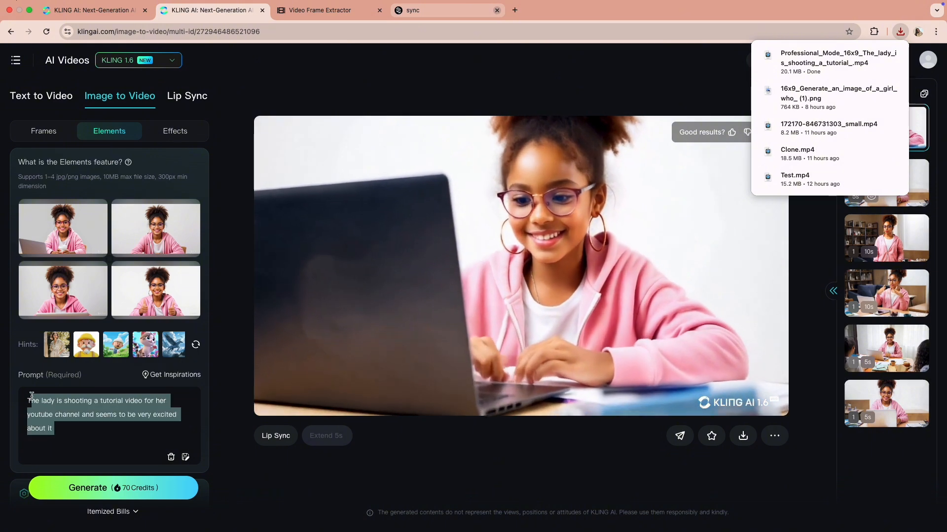
pyautogui.click(100, 416)
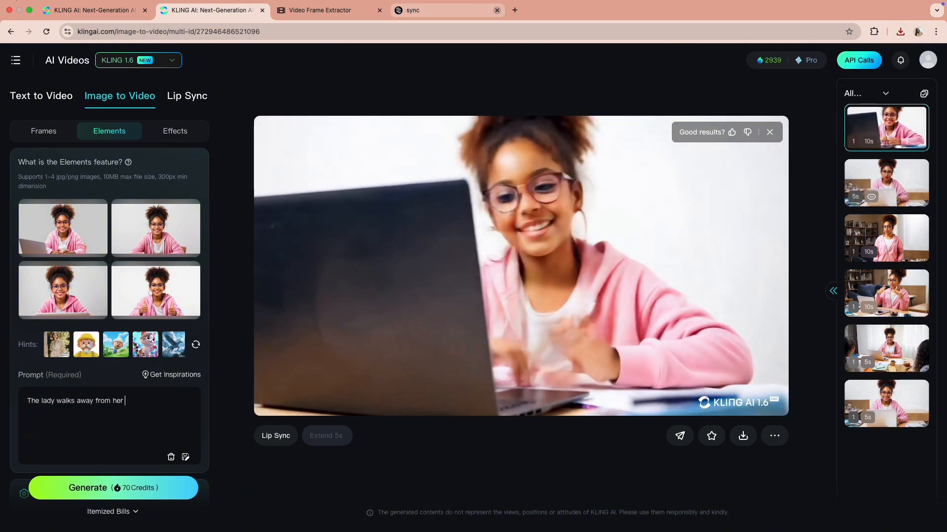
pyautogui.write('dy walks away from')
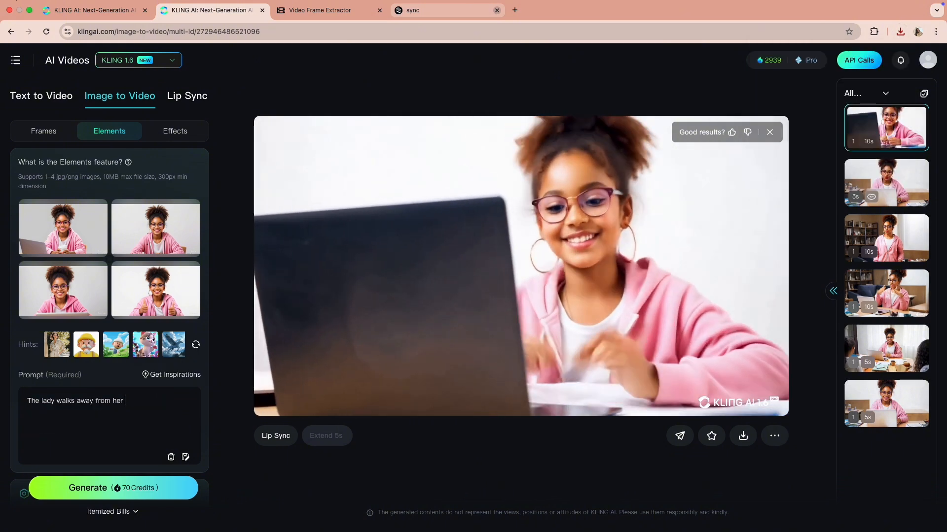
pyautogui.write('esk to')
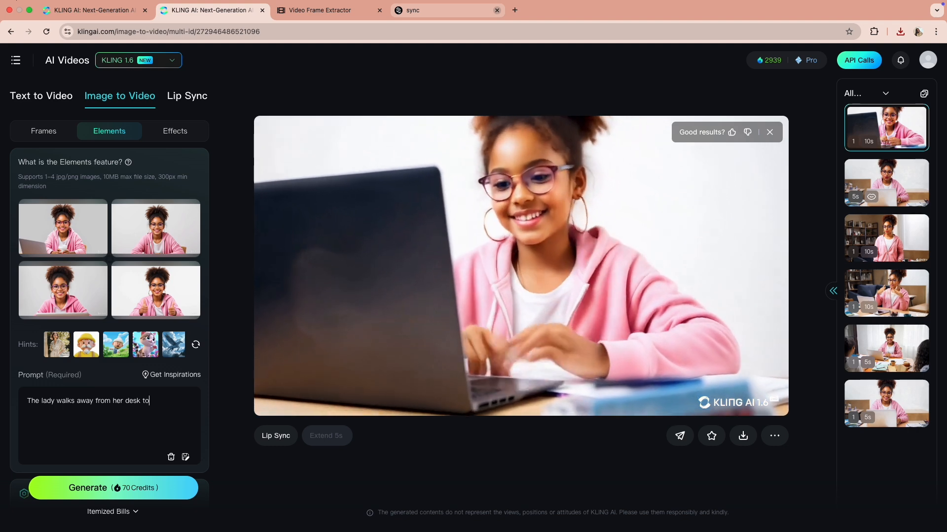
pyautogui.write('wards to ')
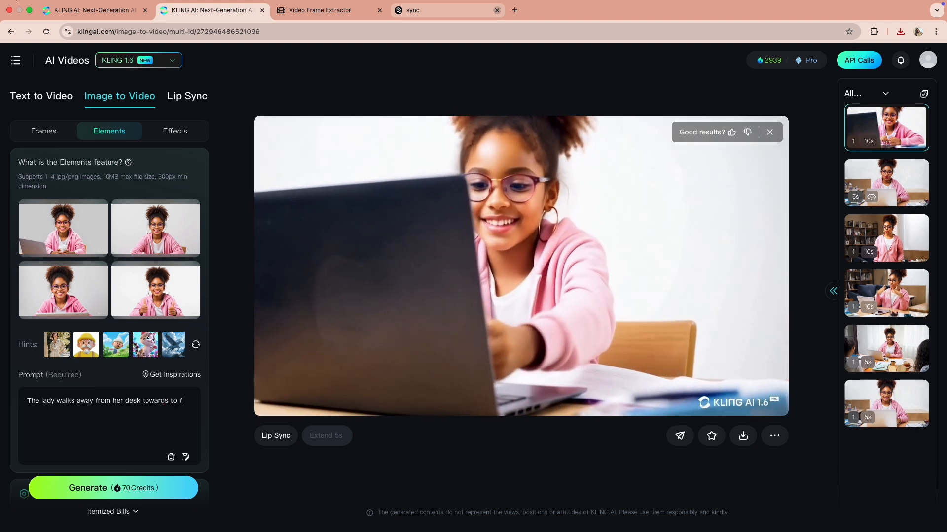
pyautogui.write('front of th')
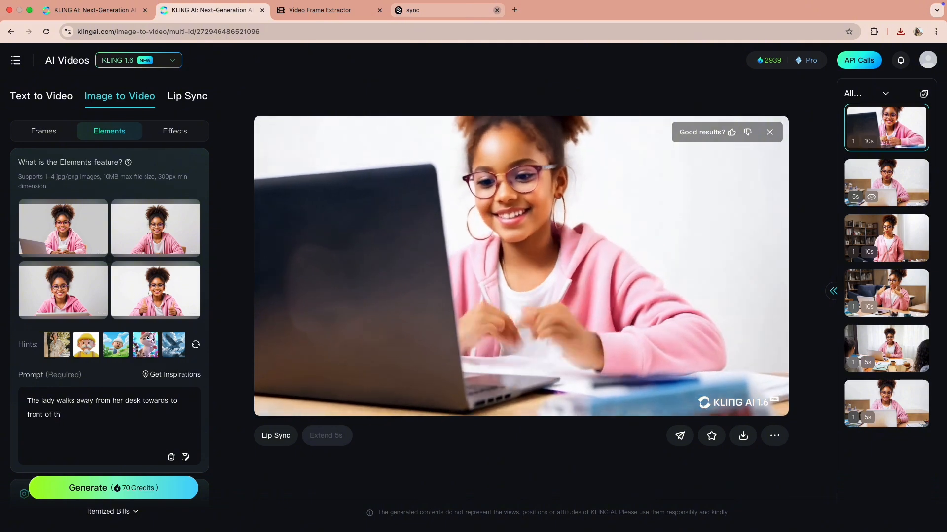
pyautogui.write('e table,')
pyautogui.write(' still looking i')
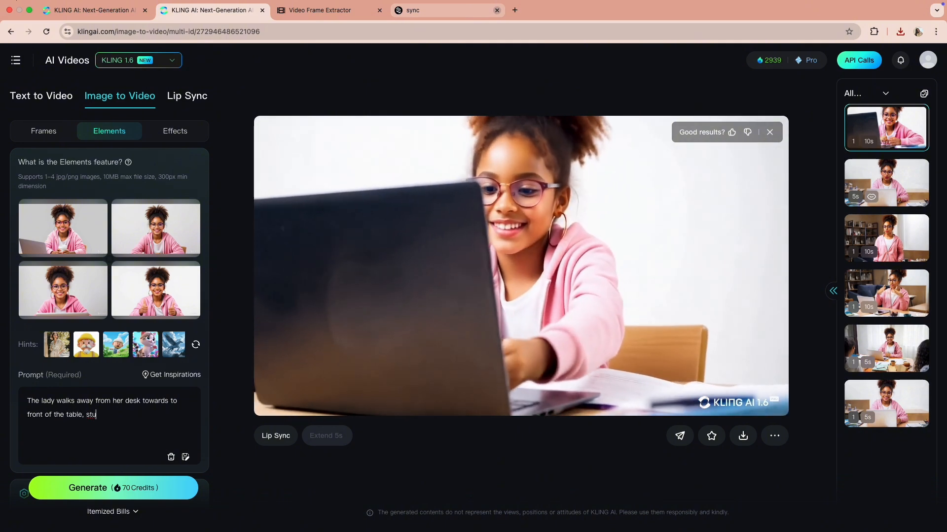
pyautogui.write('nto t')
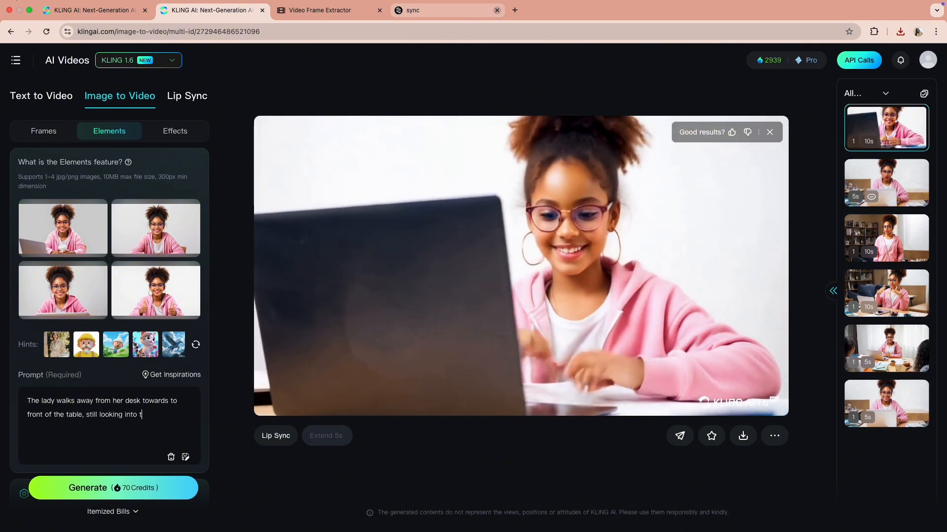
pyautogui.write('he camera and talking')
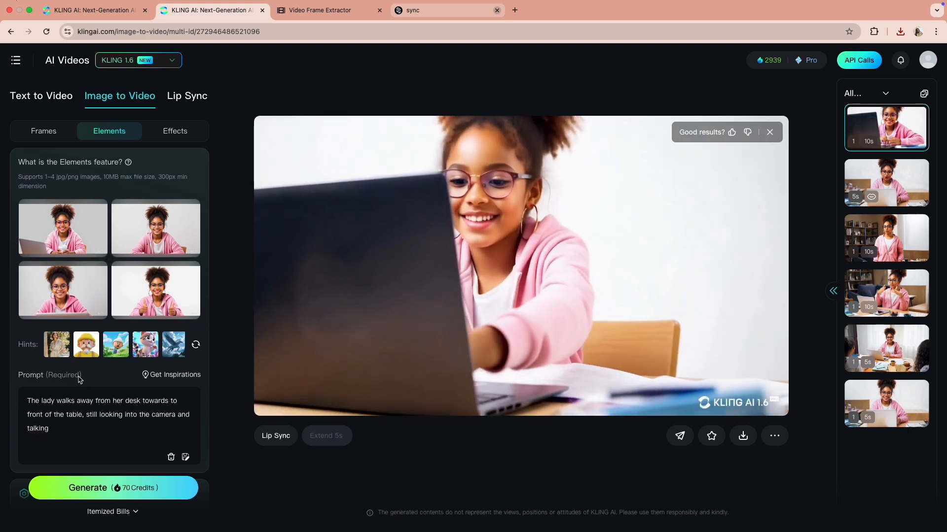
# Step: Set the generation mode of the new video to Standard Mode and review the remaining settings and negative prompt
pyautogui.scroll(-3, 79, 382)
pyautogui.scroll(-5, 81, 385)
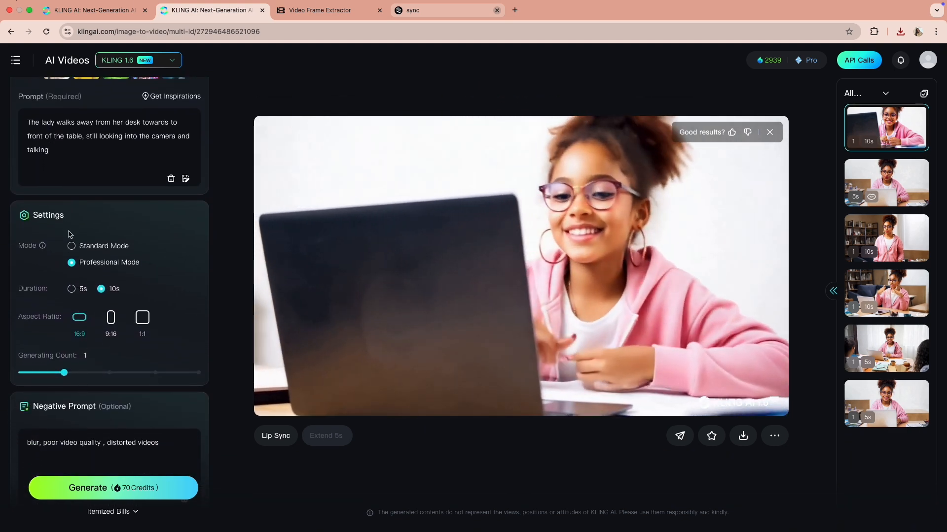
pyautogui.click(71, 246)
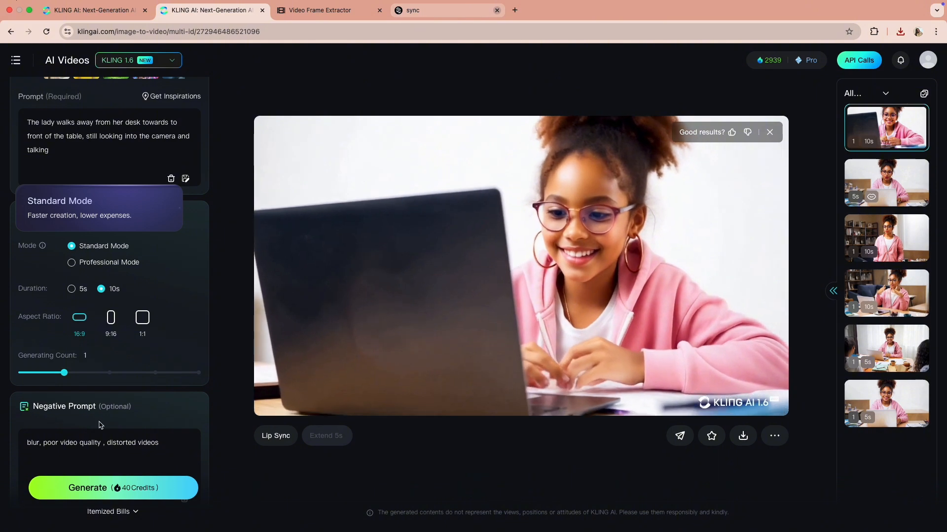
pyautogui.scroll(-1, 96, 433)
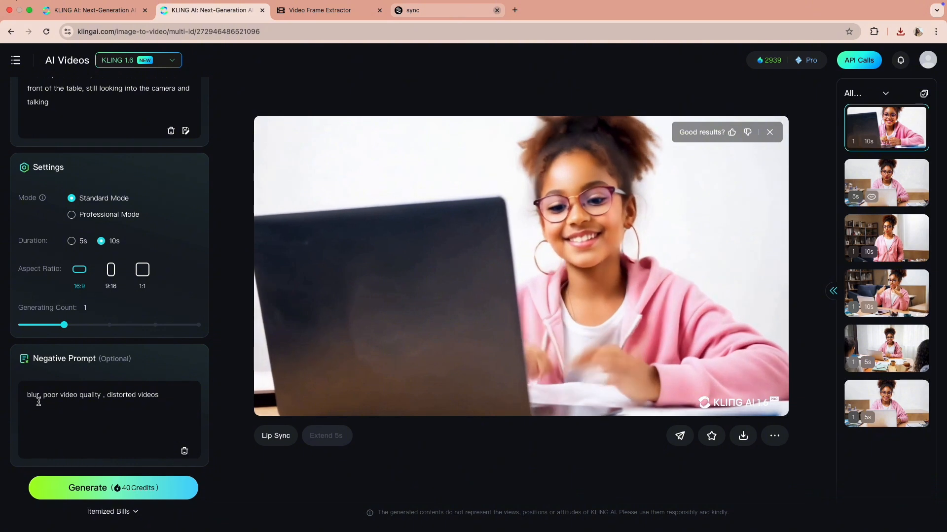
# Step: Switch to Video Frame Extractor, load the generated 10-second video and set the extraction start near its end, at 00:00:10.134
pyautogui.click(303, 11)
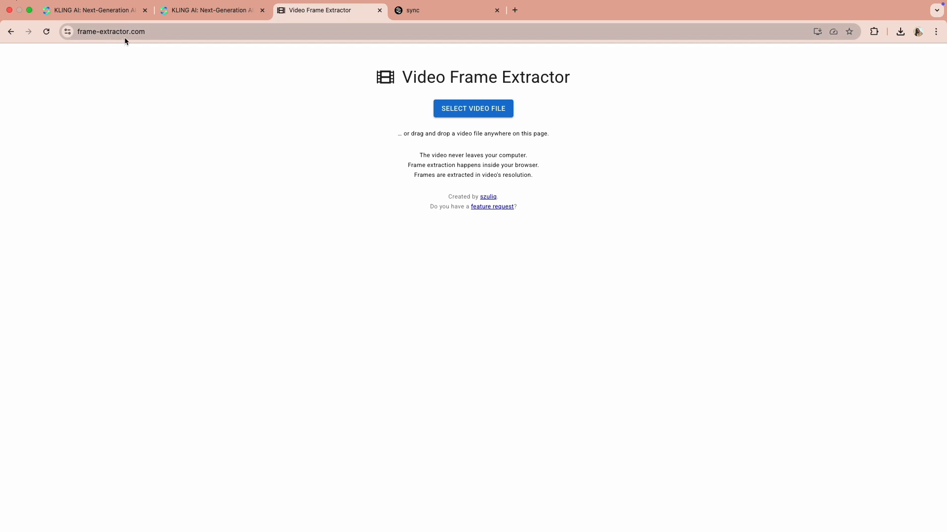
pyautogui.click(463, 110)
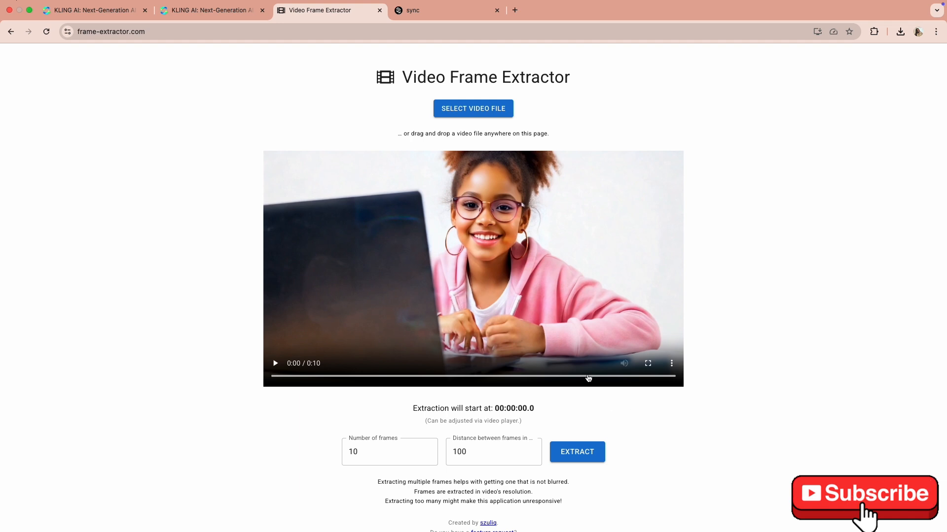
pyautogui.click(661, 378)
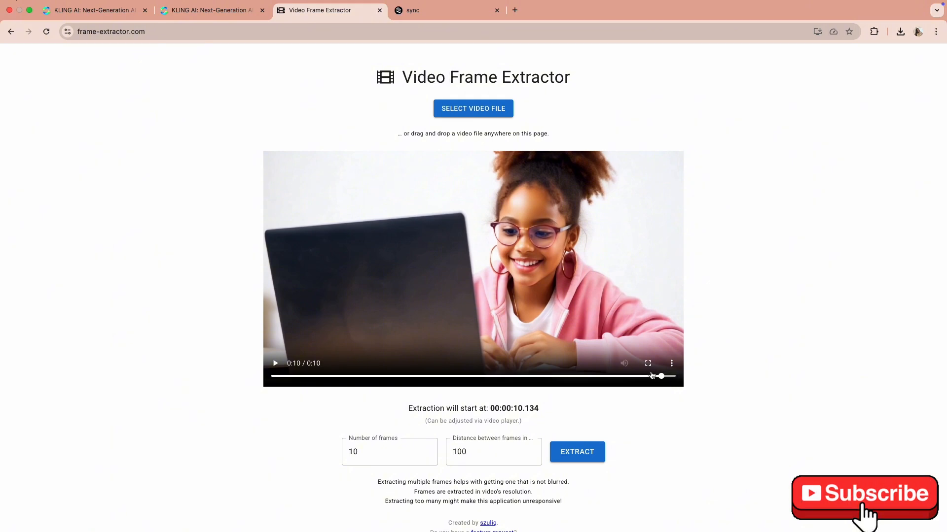
# Step: Extract frames from the selected start point and download the last one, frame #3
pyautogui.scroll(-2, 444, 500)
pyautogui.click(587, 435)
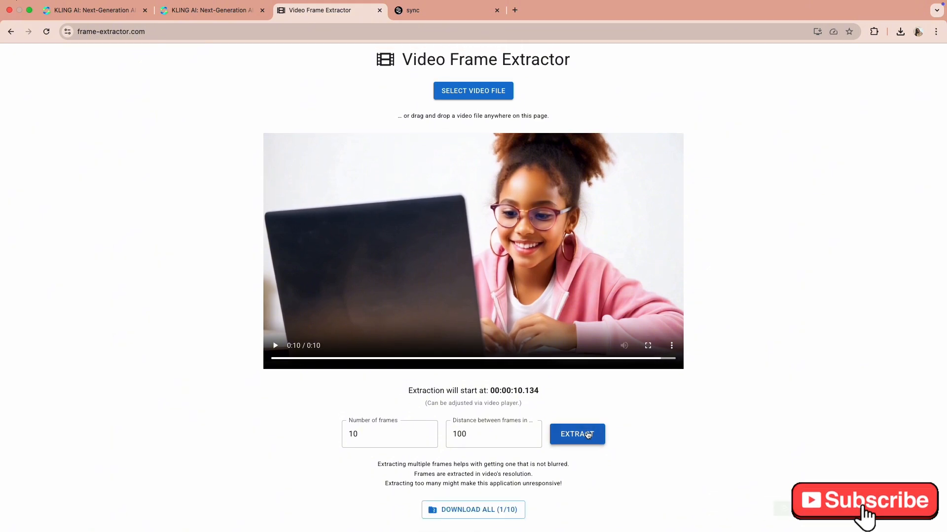
pyautogui.scroll(-10, 493, 434)
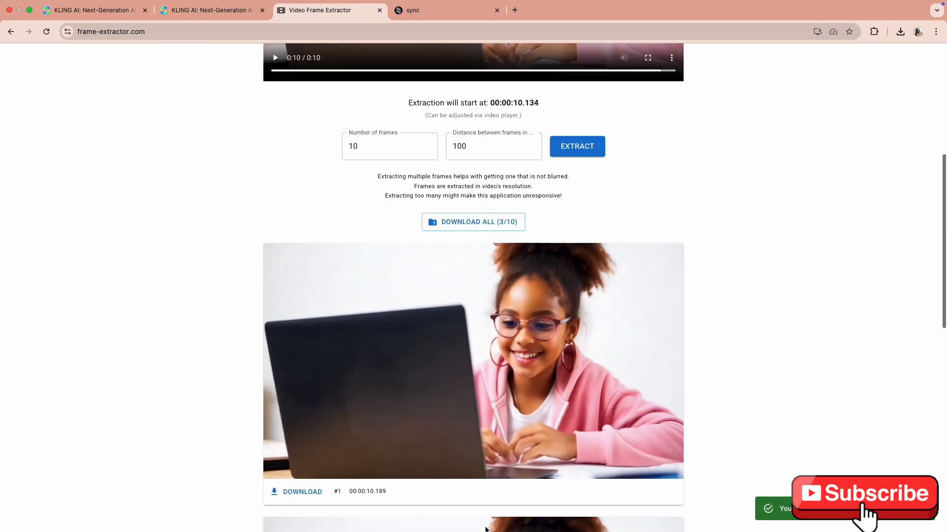
pyautogui.scroll(-8, 506, 474)
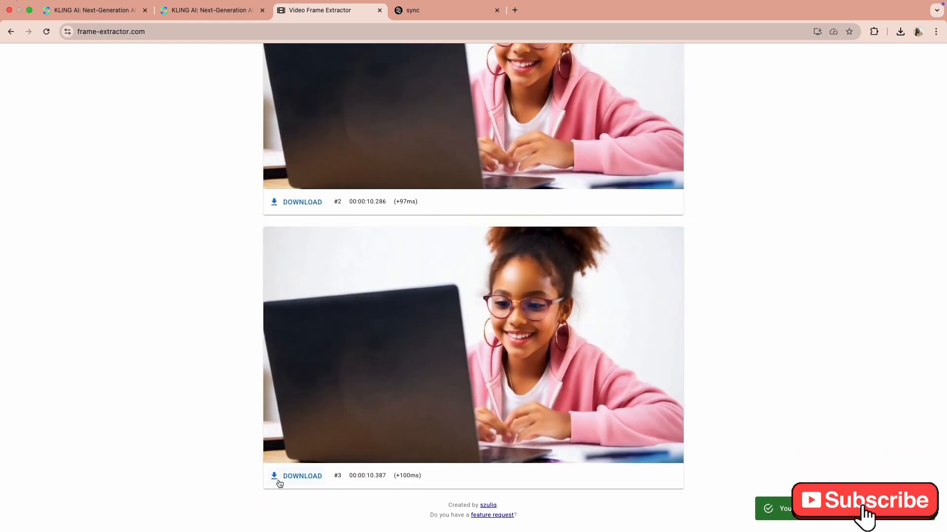
pyautogui.click(287, 477)
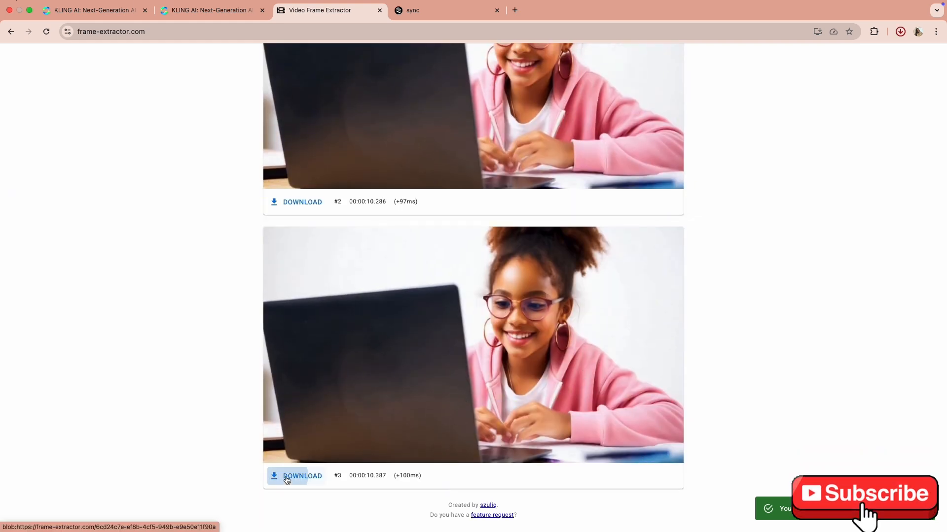
# Step: Switch to Kling AI, replace the start image in Frames mode with the downloaded frame, and generate the video with the existing prompt
pyautogui.click(212, 10)
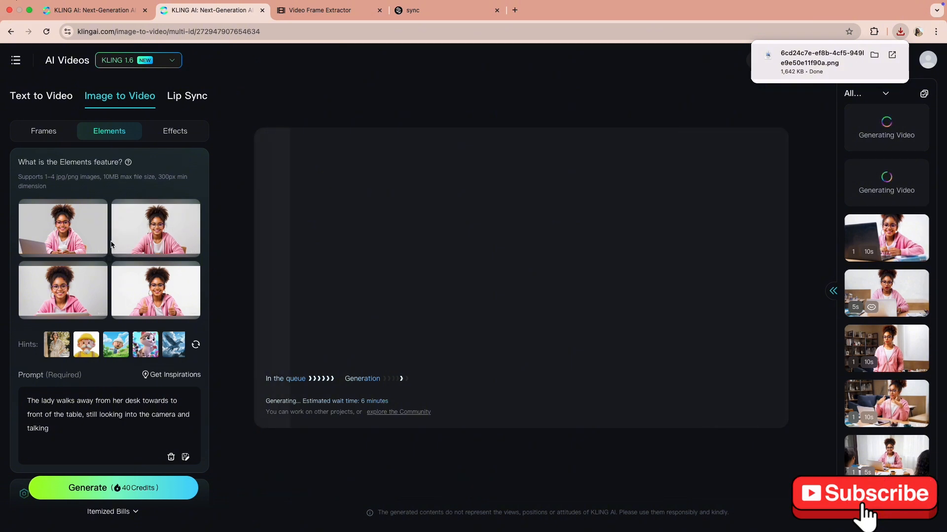
pyautogui.click(48, 134)
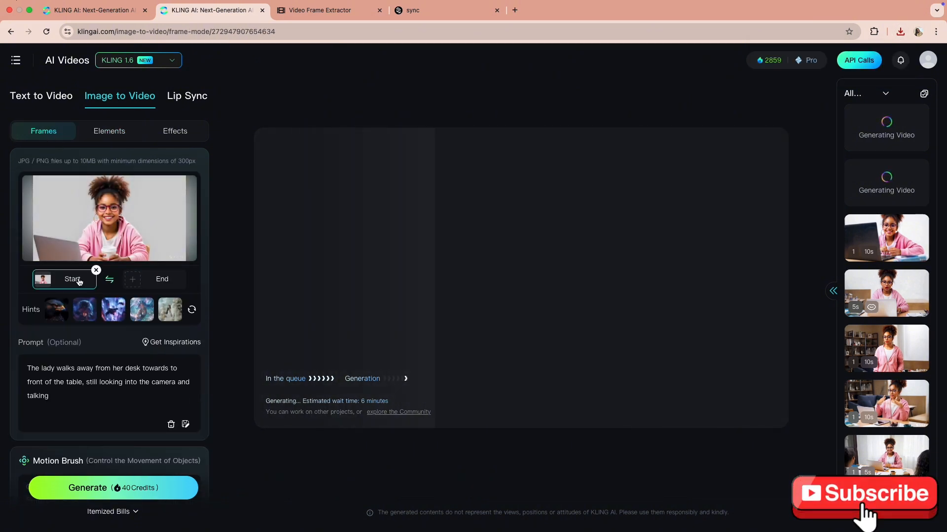
pyautogui.click(96, 270)
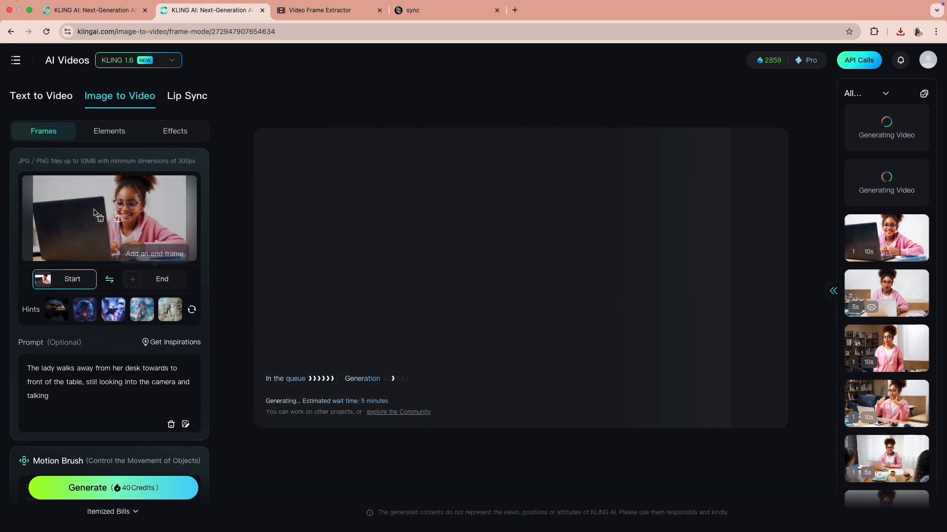
pyautogui.click(118, 488)
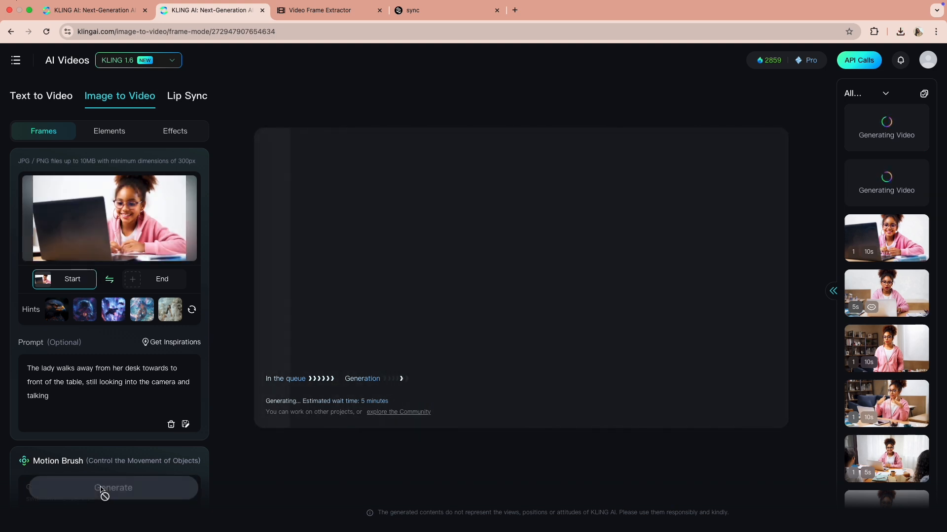
pyautogui.scroll(-4, 121, 461)
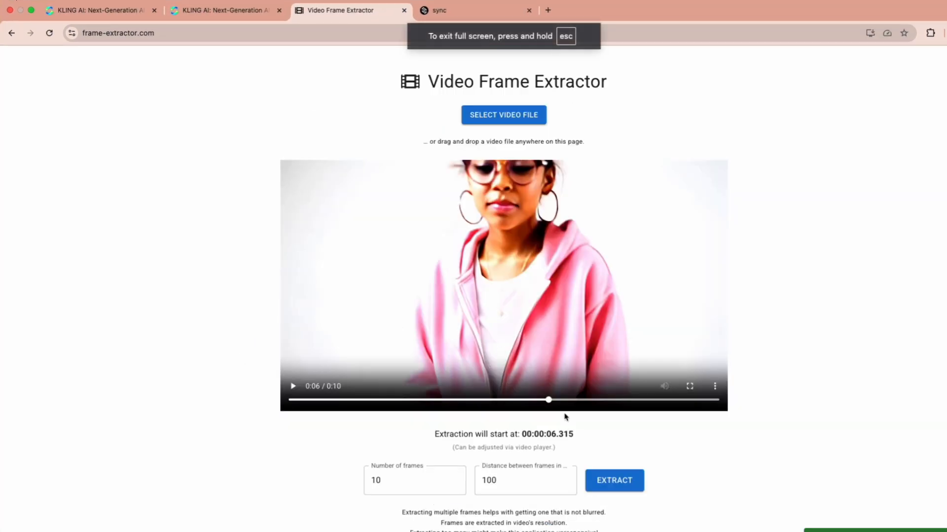
# Step: Set the new clip's extraction start to 00:00:10.159, extract its frames and download frame #3
pyautogui.click(562, 401)
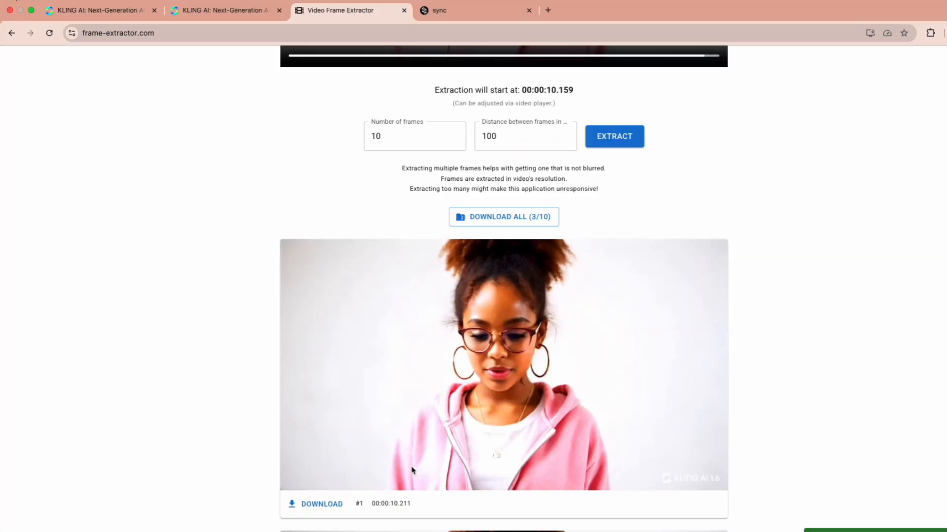
pyautogui.scroll(-10, 412, 475)
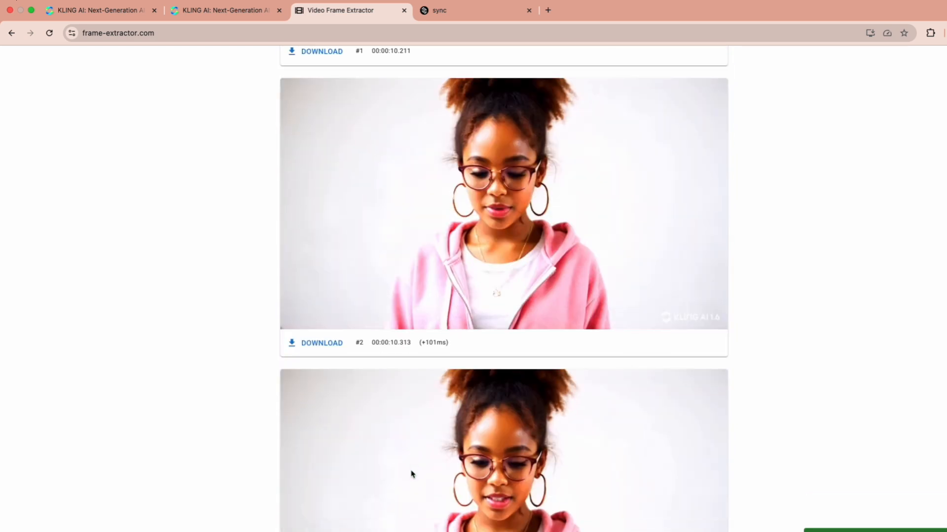
pyautogui.click(313, 512)
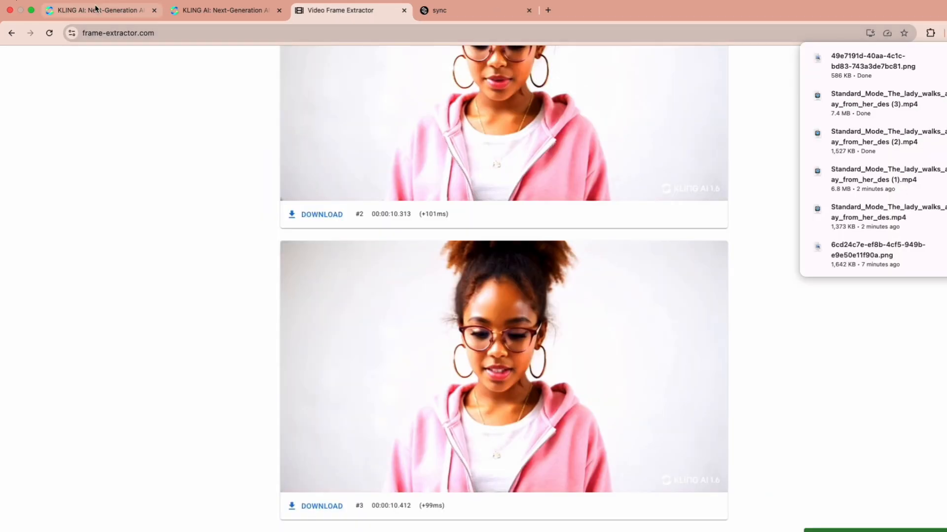
# Step: In Kling AI, remove "still looking into the camera" from the prompt, append "moving her hands", and generate the next video
pyautogui.click(186, 7)
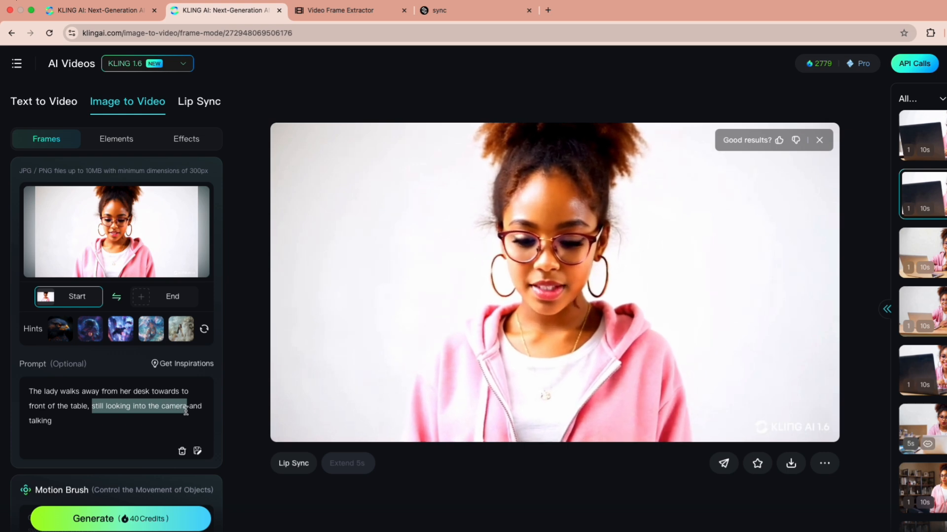
pyautogui.press('BackSpace')
pyautogui.press('BackSpace')
pyautogui.press('BackSpace')
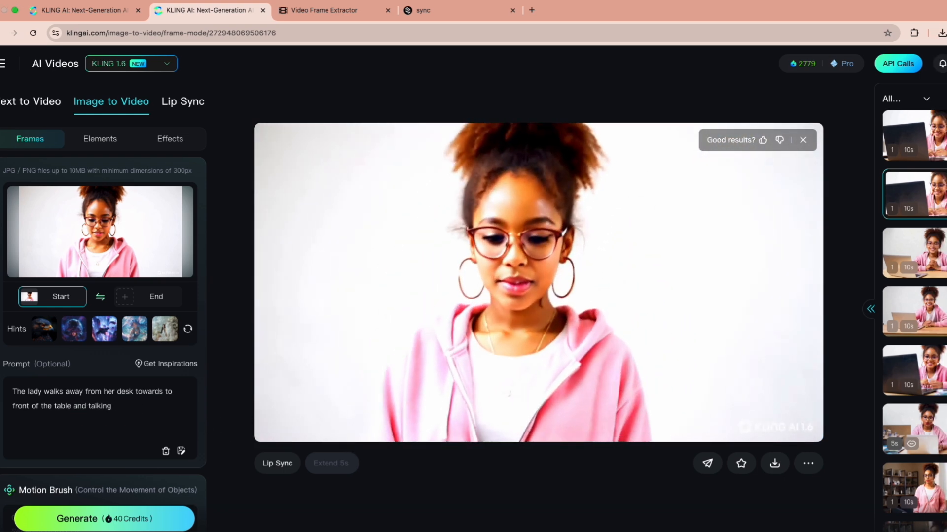
pyautogui.write('moving her hands')
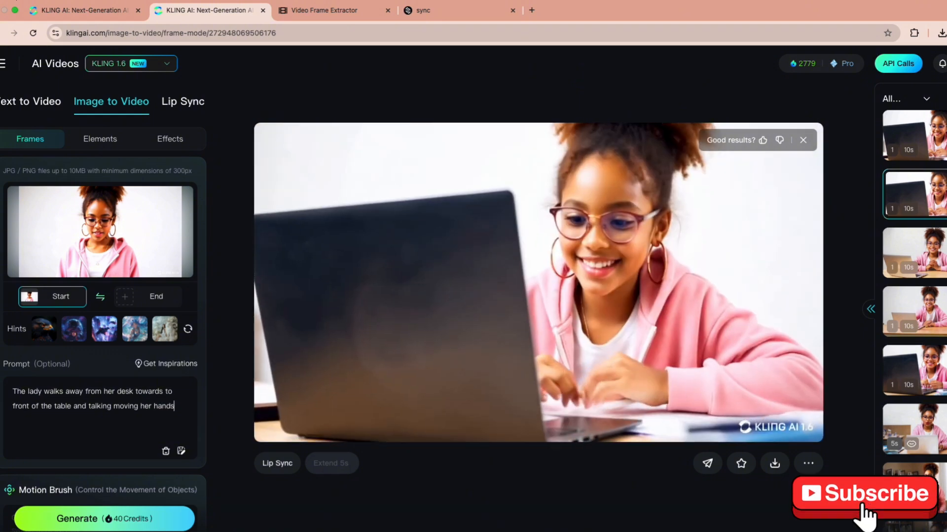
pyautogui.scroll(-8, 81, 482)
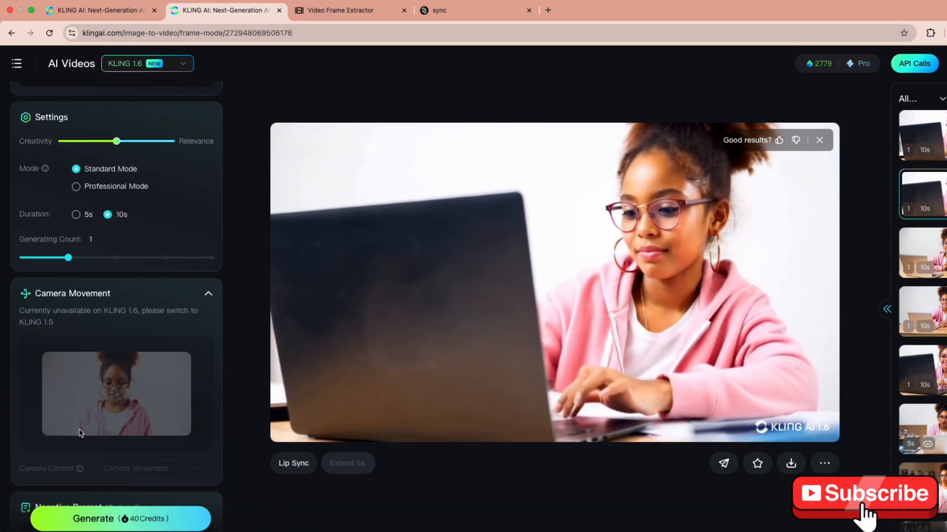
pyautogui.scroll(8, 82, 434)
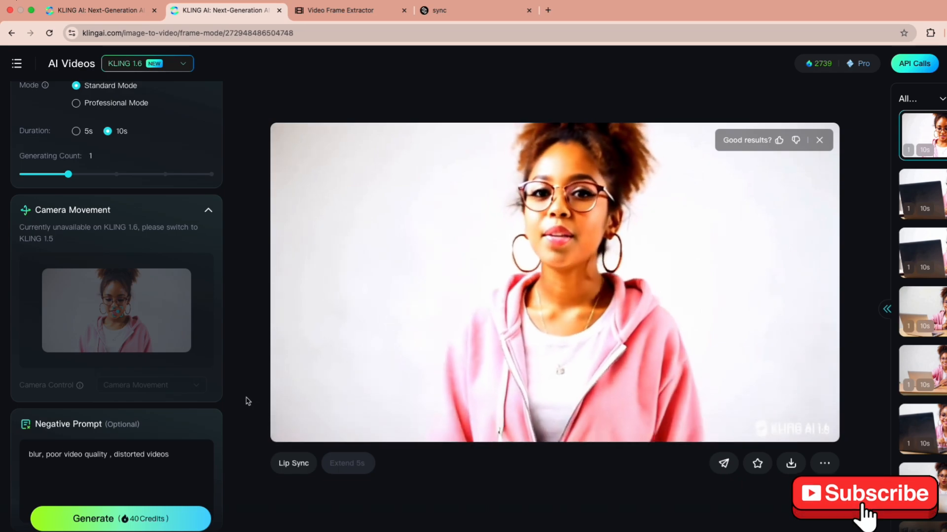
# Step: Switch to CapCut and place the generated clips (1), (3) and (4) end to end on the timeline, playing them back
pyautogui.moveTo(106, 170); pyautogui.dragTo(98, 409)
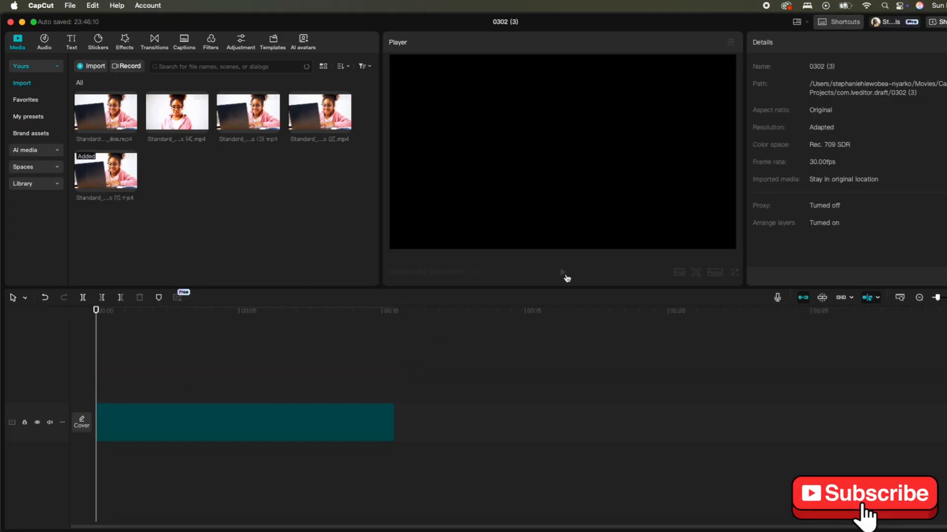
pyautogui.click(563, 272)
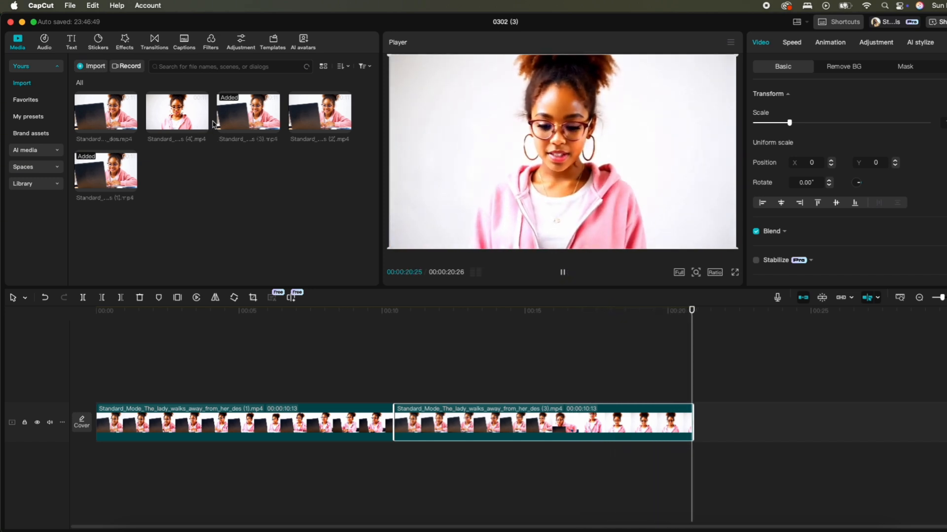
pyautogui.moveTo(205, 121); pyautogui.dragTo(708, 432)
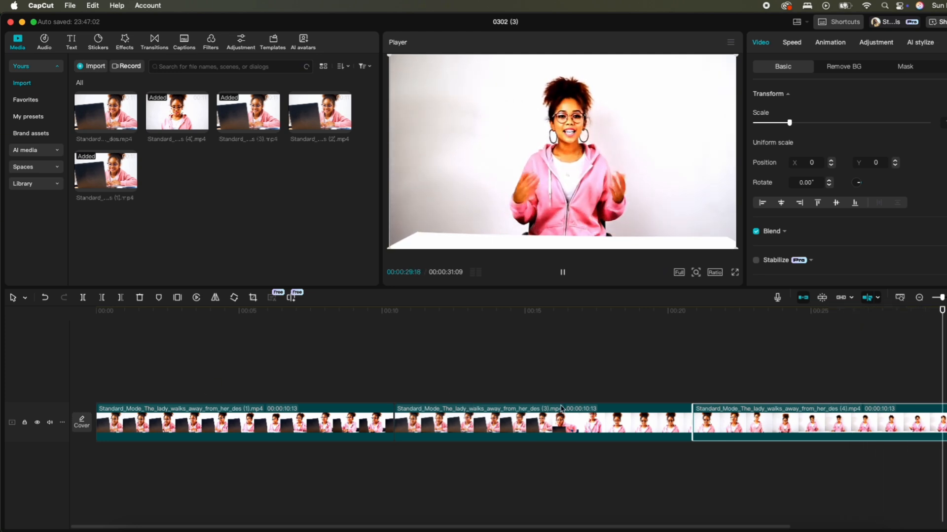
# Step: Play the assembled sequence from its beginning to review how the clips flow together
pyautogui.click(117, 387)
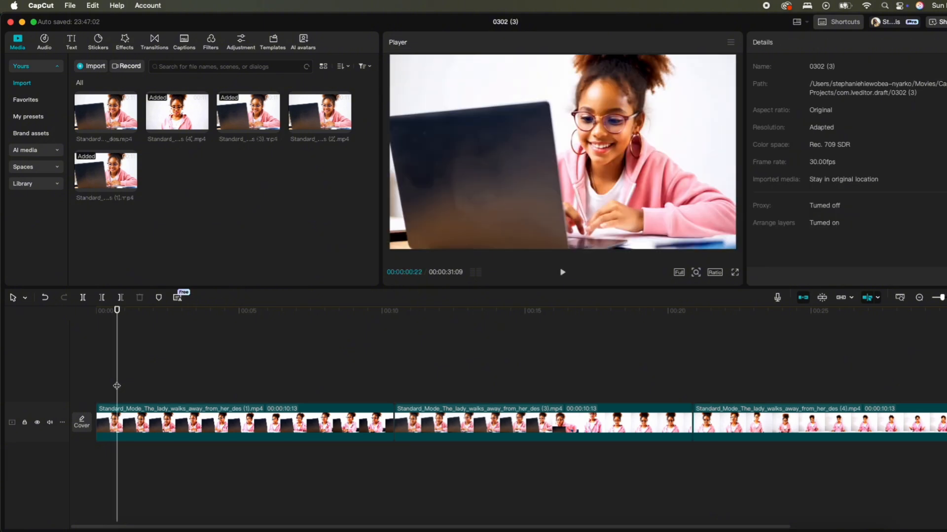
pyautogui.click(59, 383)
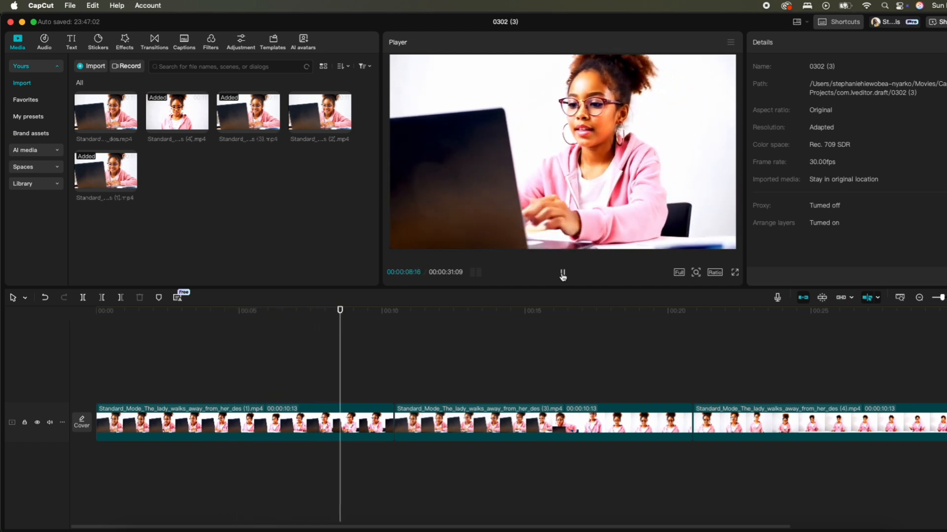
pyautogui.click(85, 393)
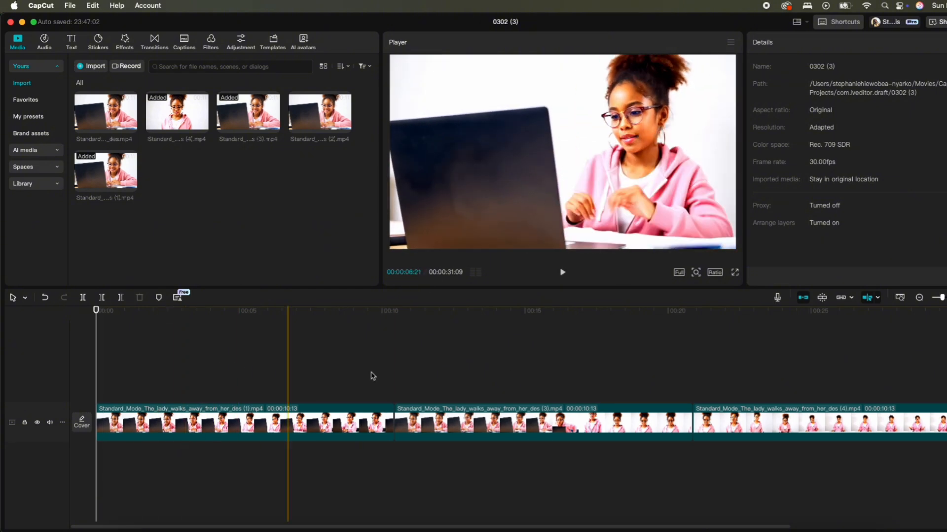
# Step: Select all three clips on the timeline and apply a clip command to the whole selection
pyautogui.moveTo(184, 368); pyautogui.dragTo(944, 459)
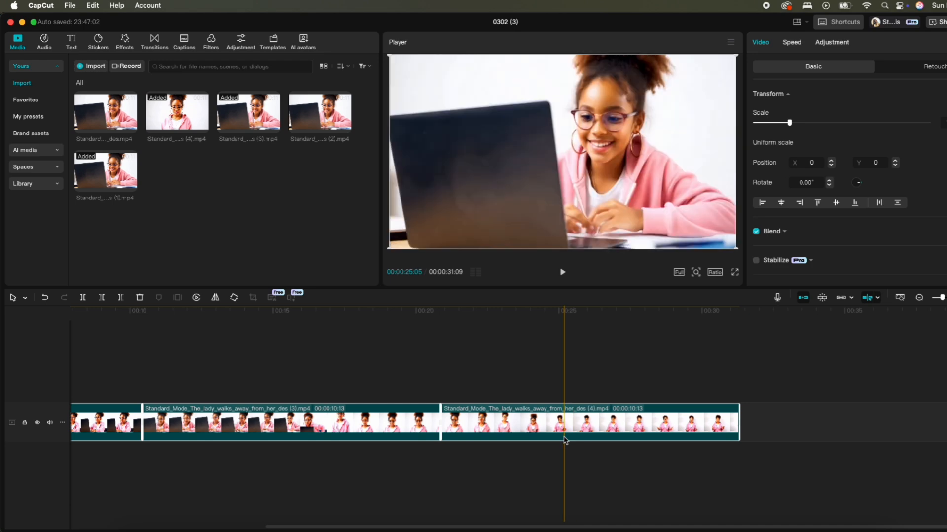
pyautogui.rightClick(565, 441)
pyautogui.click(597, 318)
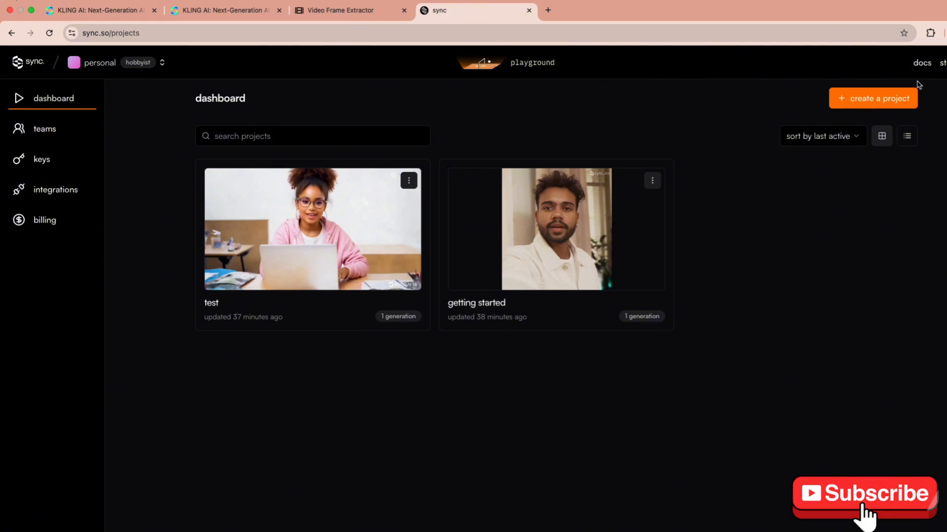
# Step: Create a new project named "Test" with personal access
pyautogui.click(886, 100)
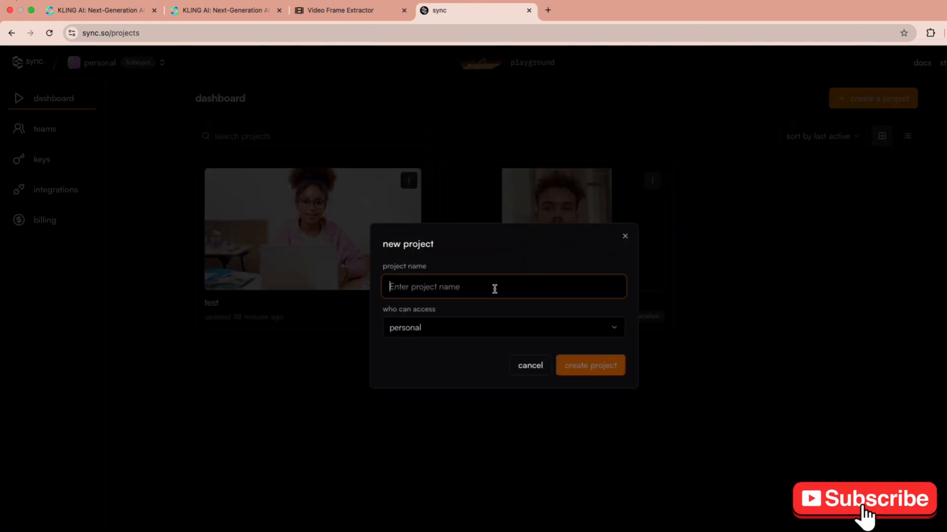
pyautogui.press('capslock')
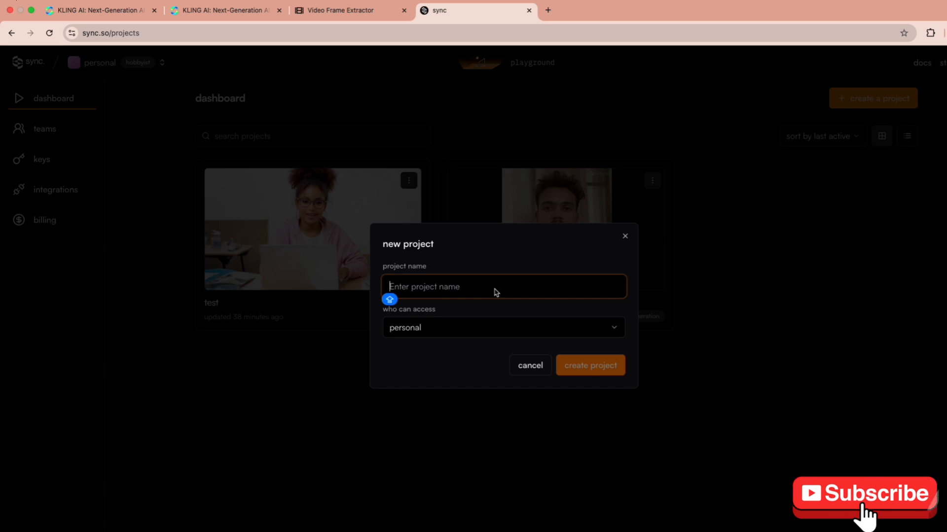
pyautogui.write('Test')
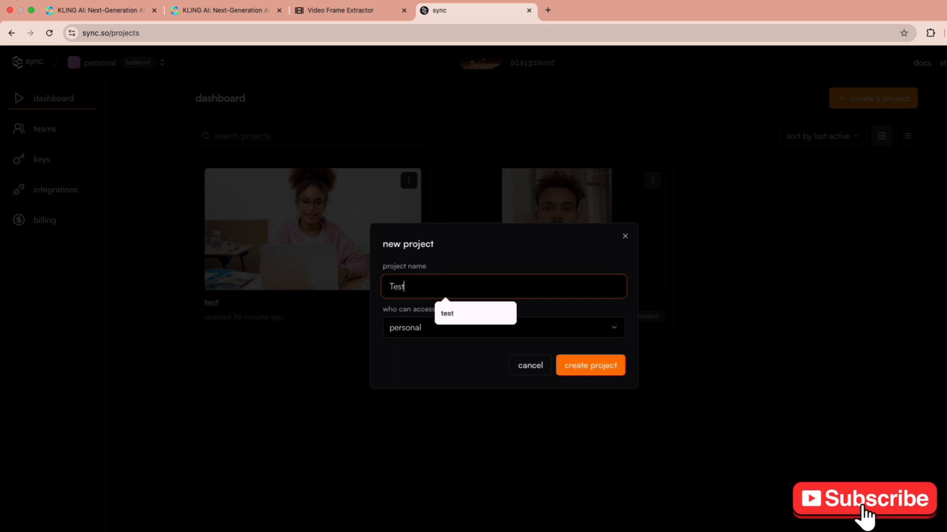
pyautogui.click(573, 333)
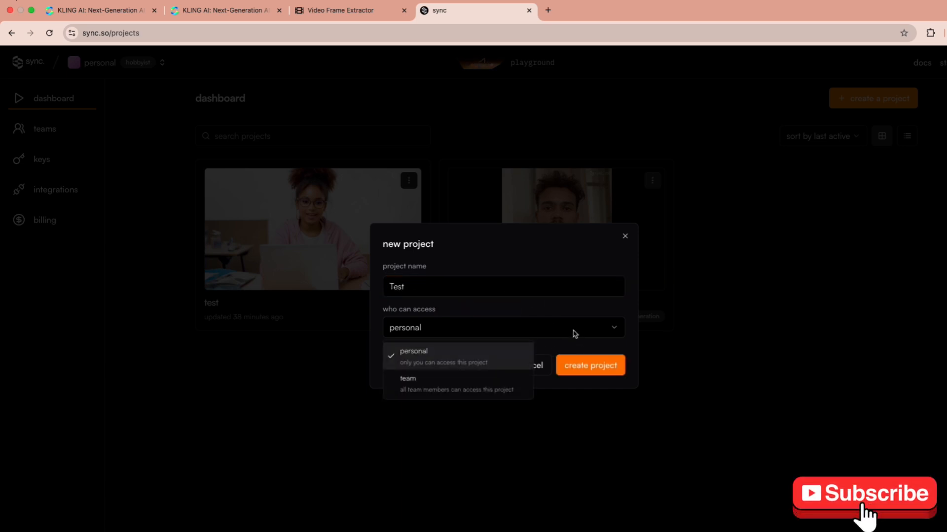
pyautogui.click(573, 334)
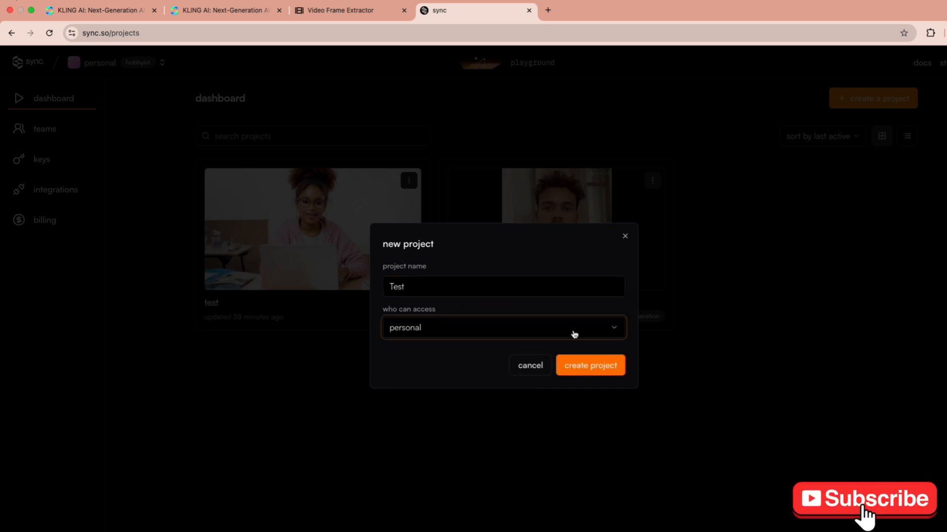
pyautogui.click(583, 374)
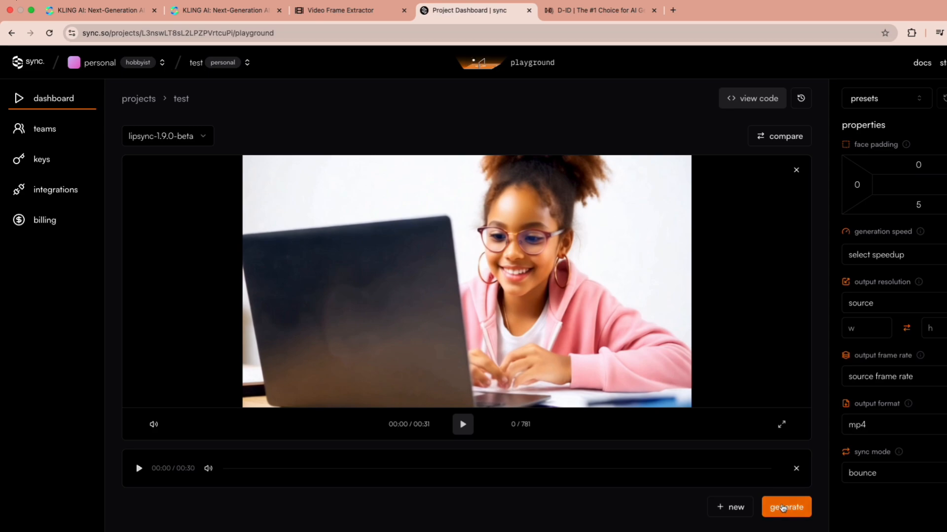
# Step: Generate the lip-synced video from the loaded video and audio using the lipsync-1.9.0-beta model
pyautogui.click(783, 508)
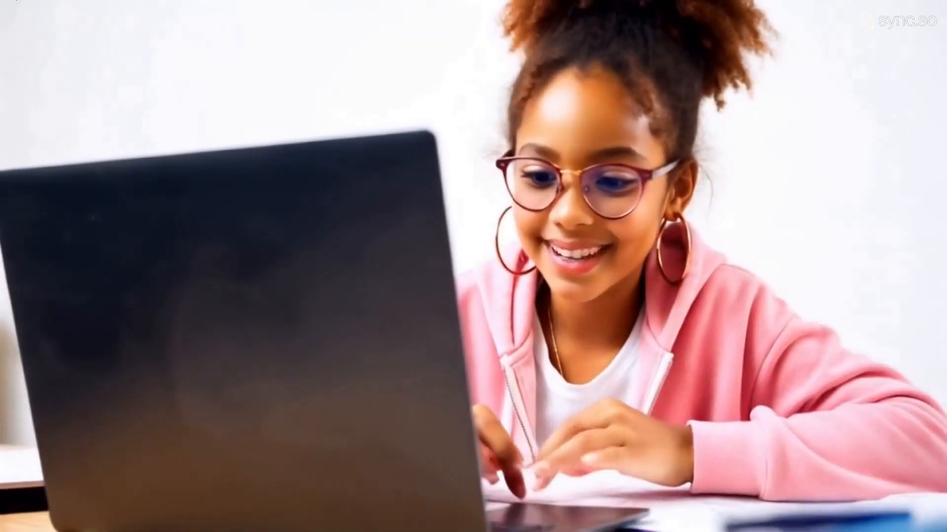